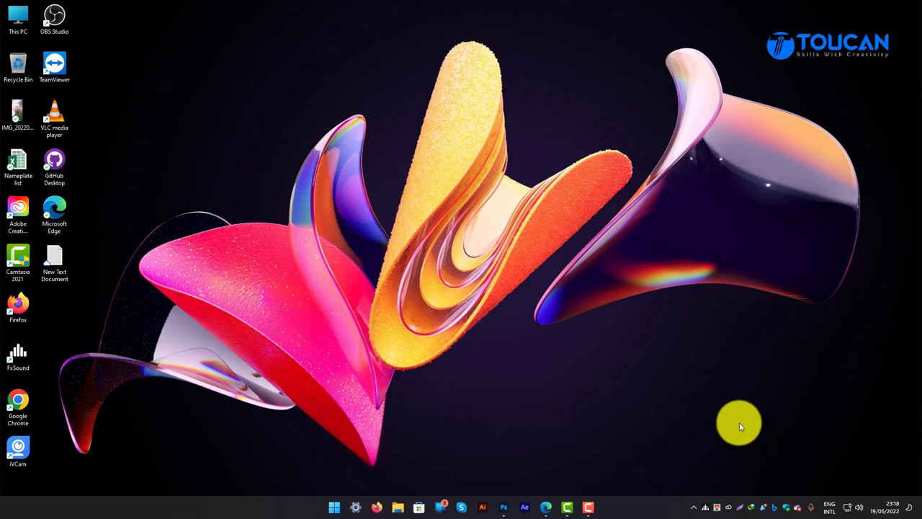
- Refresh the desktop four times from its right-click menu
right_click(299, 102)
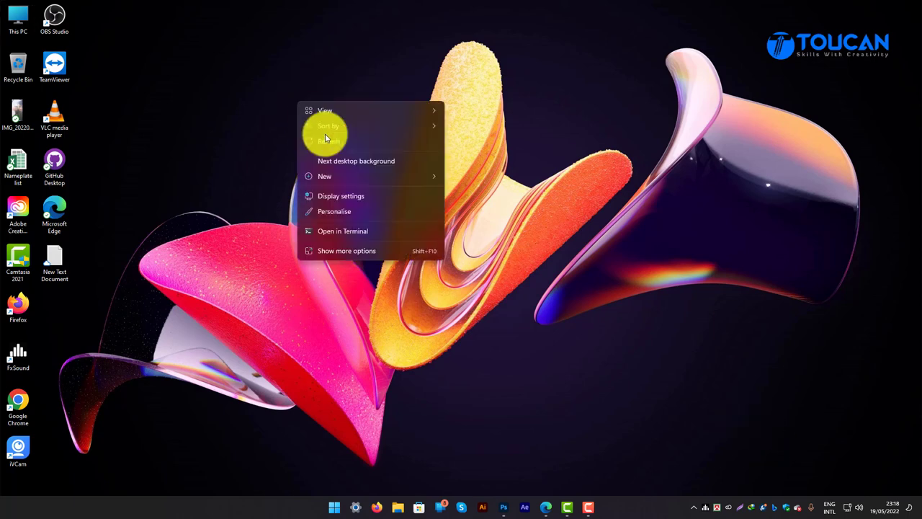
click(326, 143)
right_click(179, 104)
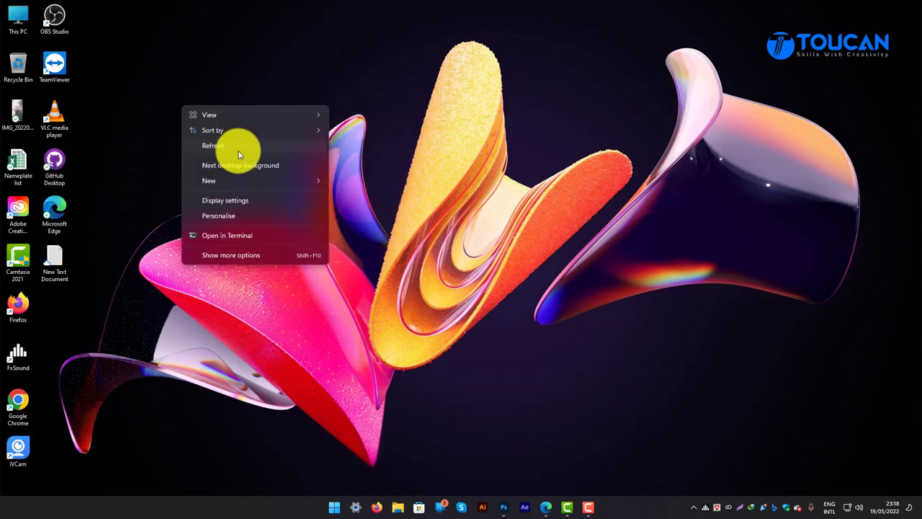
click(238, 150)
right_click(173, 91)
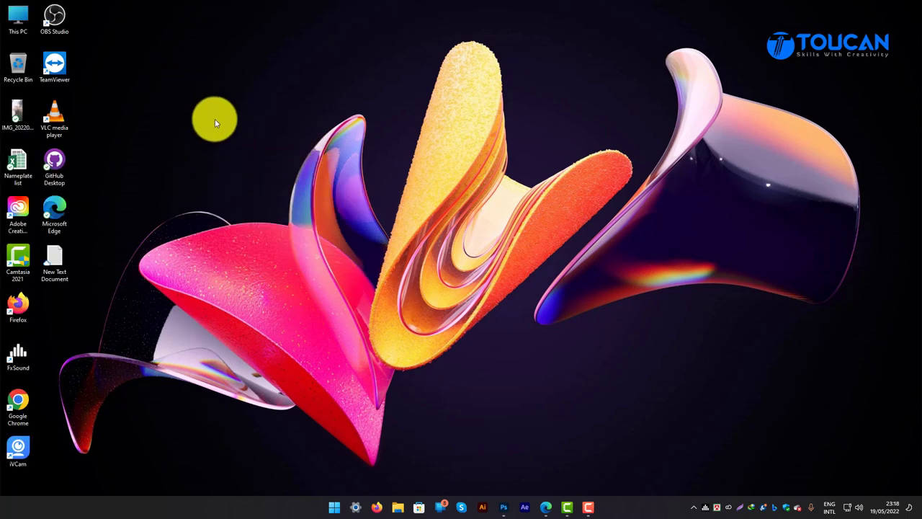
click(219, 128)
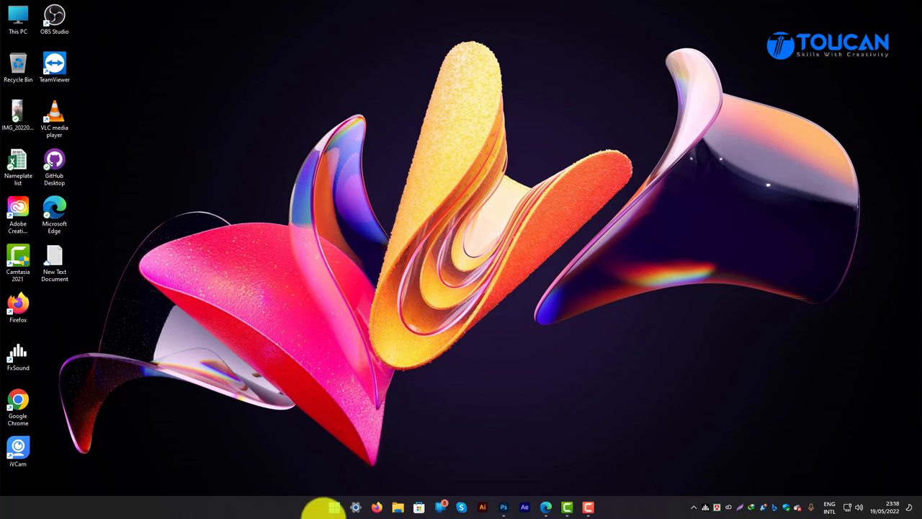
right_click(253, 109)
click(283, 149)
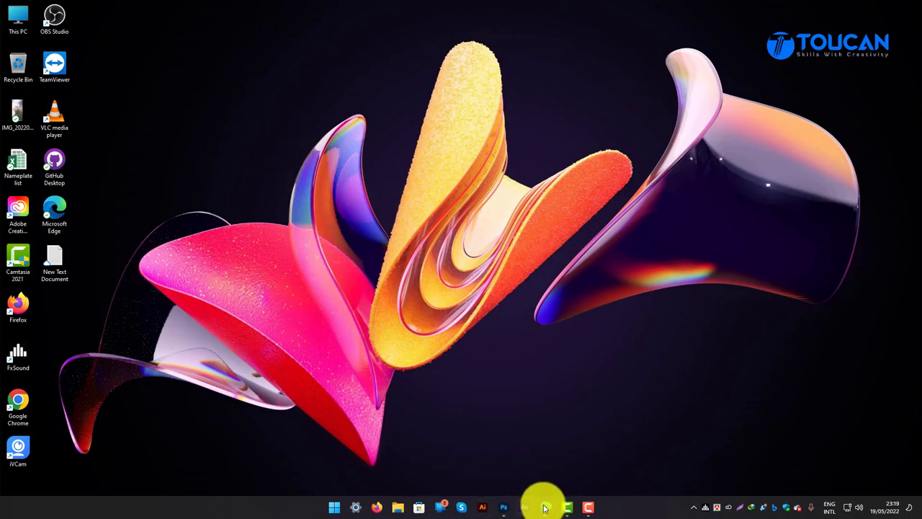
- Create a 2000 × 1000 px, 150 ppi Photoshop document from the 2000 × 2000 preset
click(503, 507)
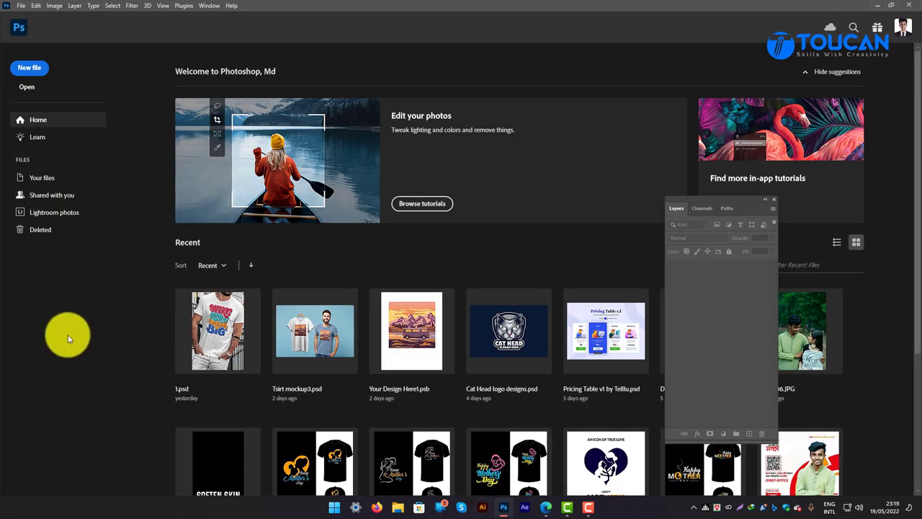
click(31, 70)
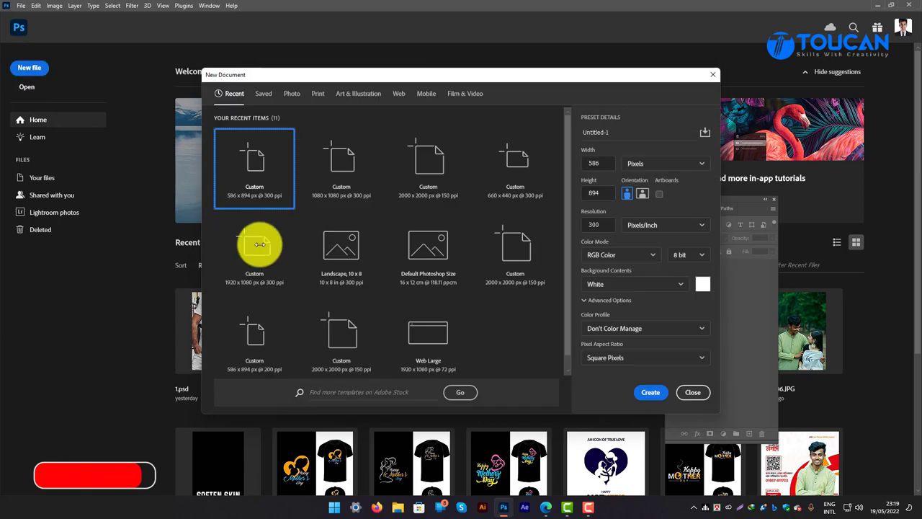
click(424, 189)
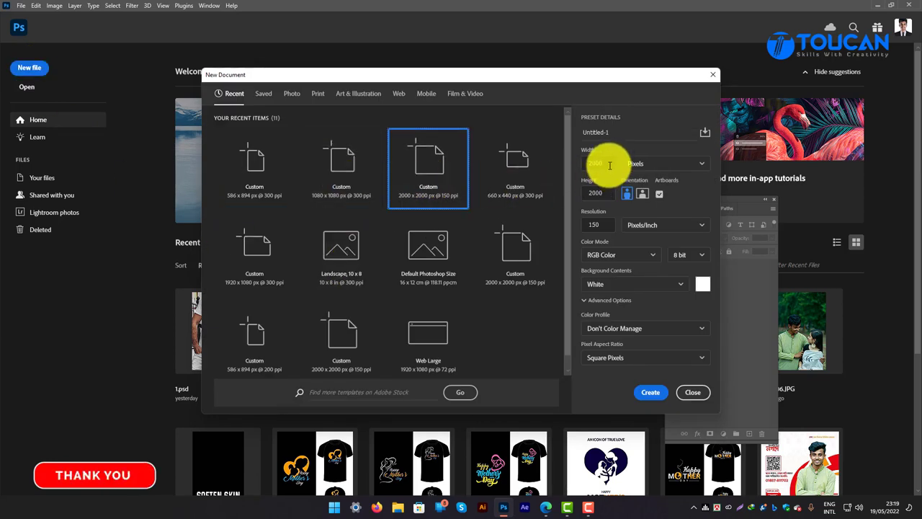
click(535, 165)
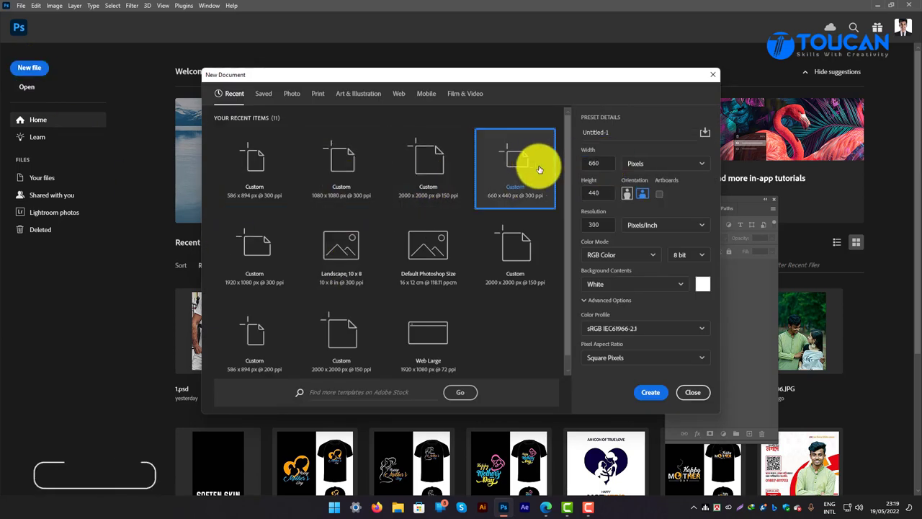
click(637, 164)
click(601, 162)
click(432, 174)
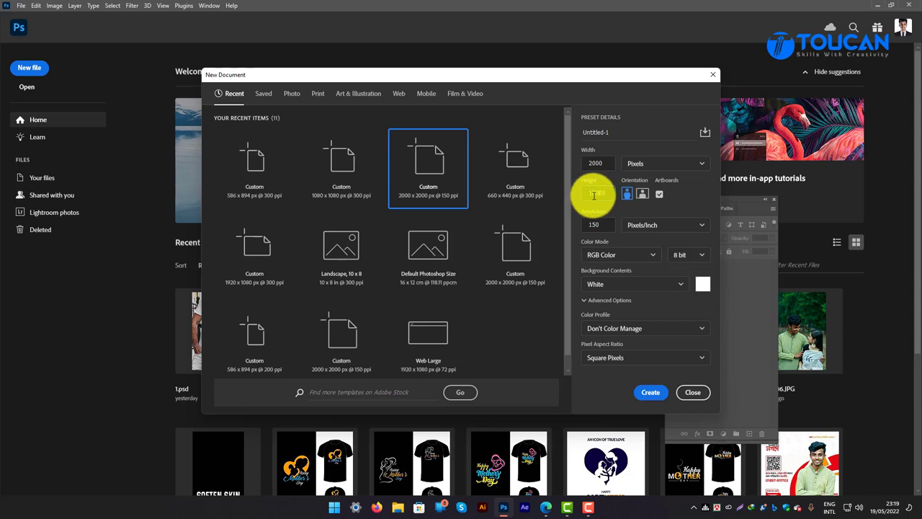
double_click(593, 195)
text(1000)
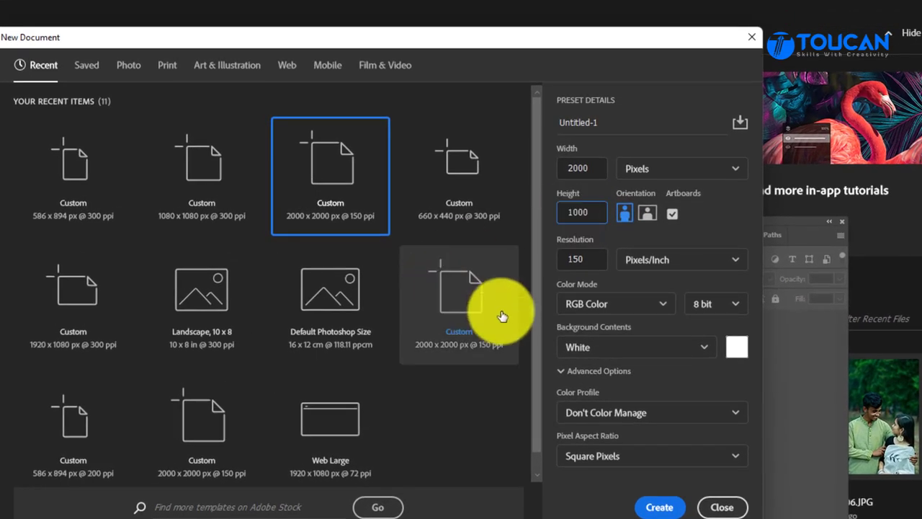
double_click(587, 260)
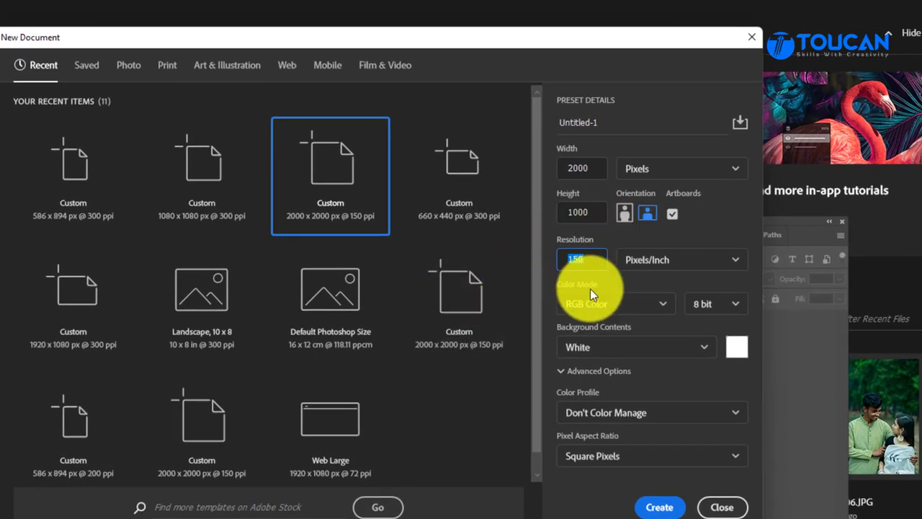
click(657, 506)
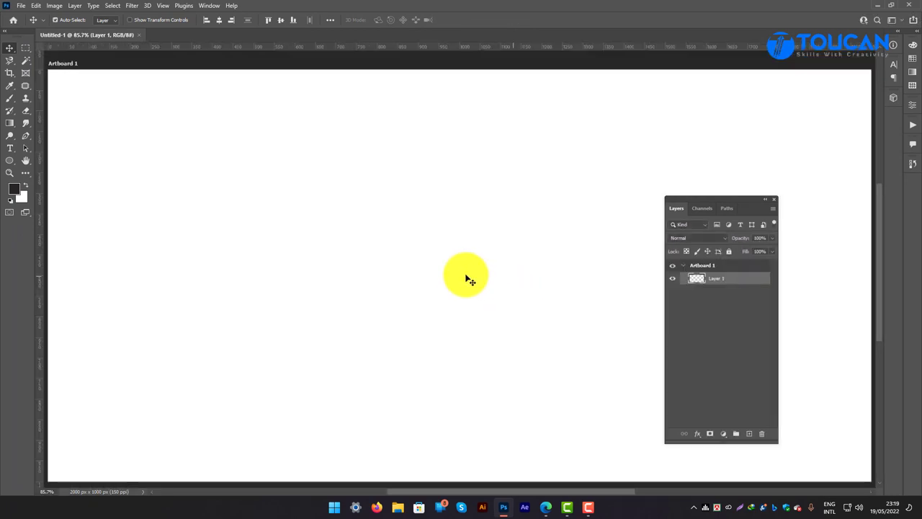
- Zoom out to about 59.5% and pan to centre the blank artboard
scroll(465, 276, down, 1)
scroll(465, 277, down, 2)
mouse_move(479, 245)
mouse_down()
mouse_move(428, 228)
mouse_move(437, 257)
mouse_up()
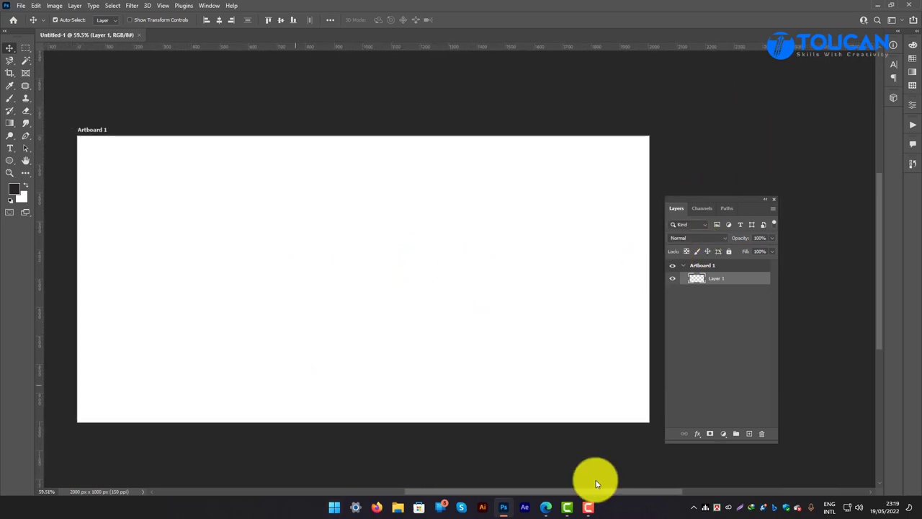
click(545, 506)
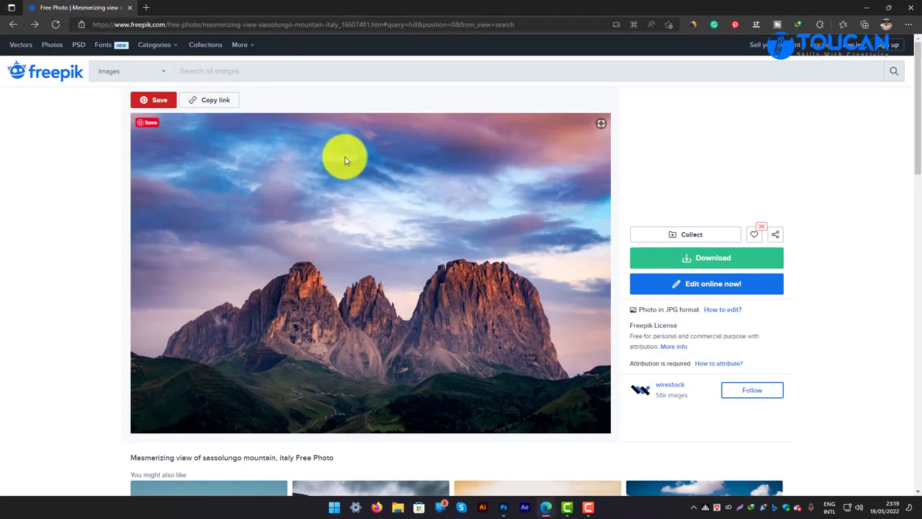
scroll(344, 158, down, 3)
scroll(339, 149, up, 3)
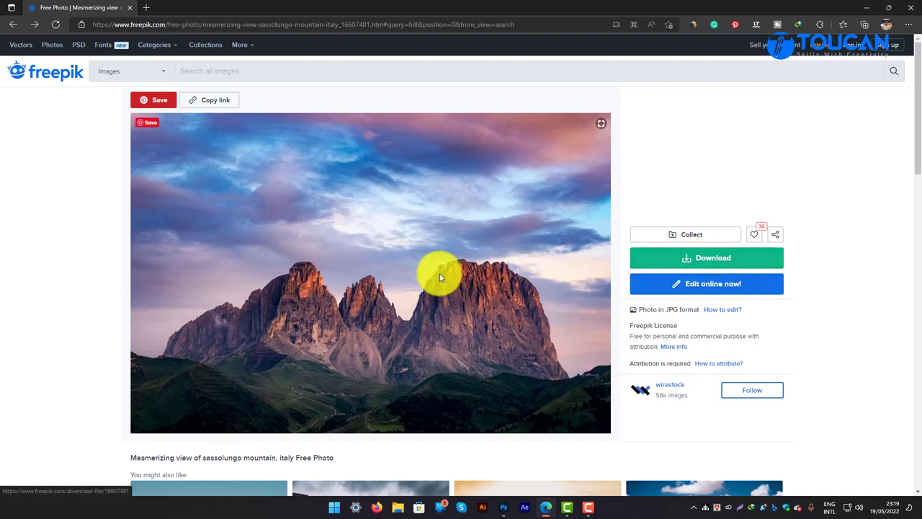
key(alt+Tab)
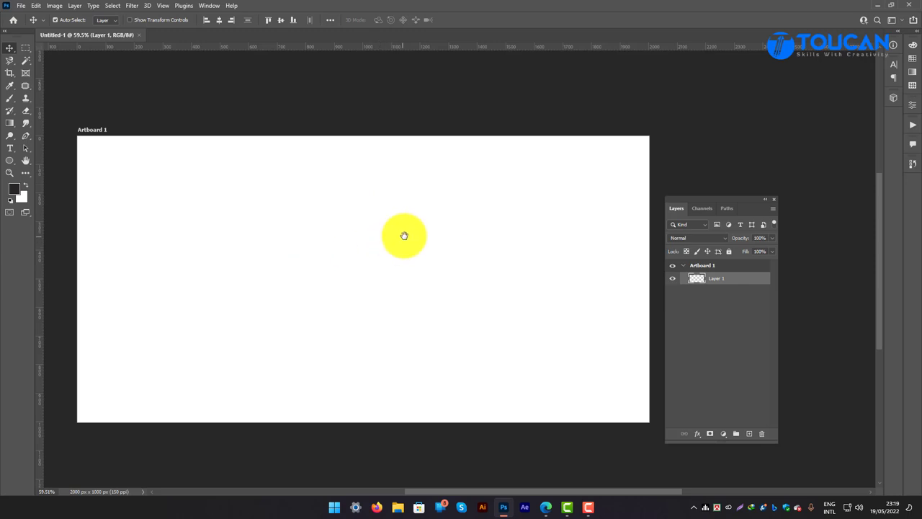
- Embed the Sassolungo mountain JPG, scale it to the artboard's full width, and nudge it up
key(alt+f)
key(o)
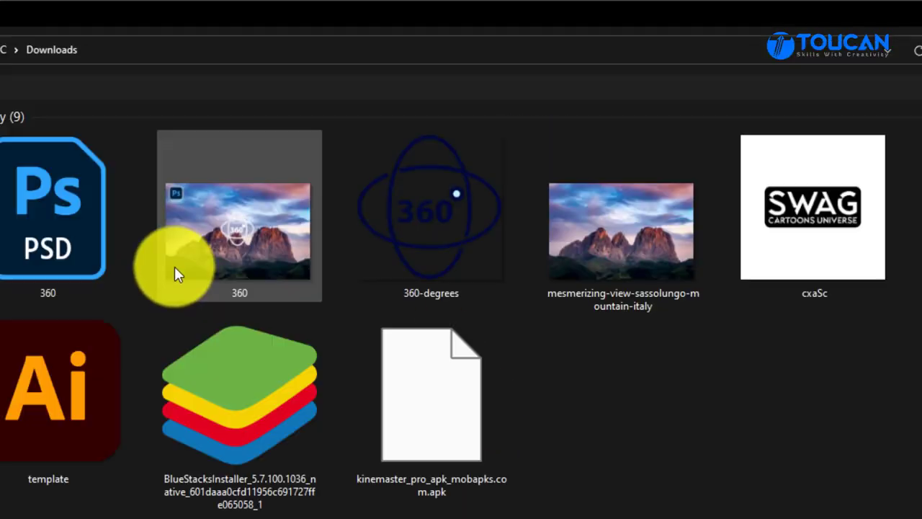
click(592, 246)
double_click(591, 246)
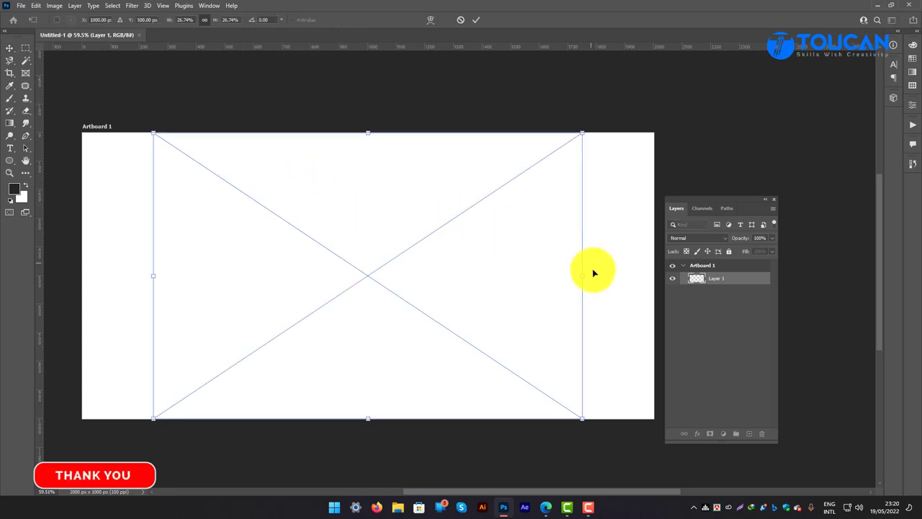
mouse_move(583, 274)
mouse_down()
mouse_move(613, 267)
mouse_move(664, 278)
mouse_up()
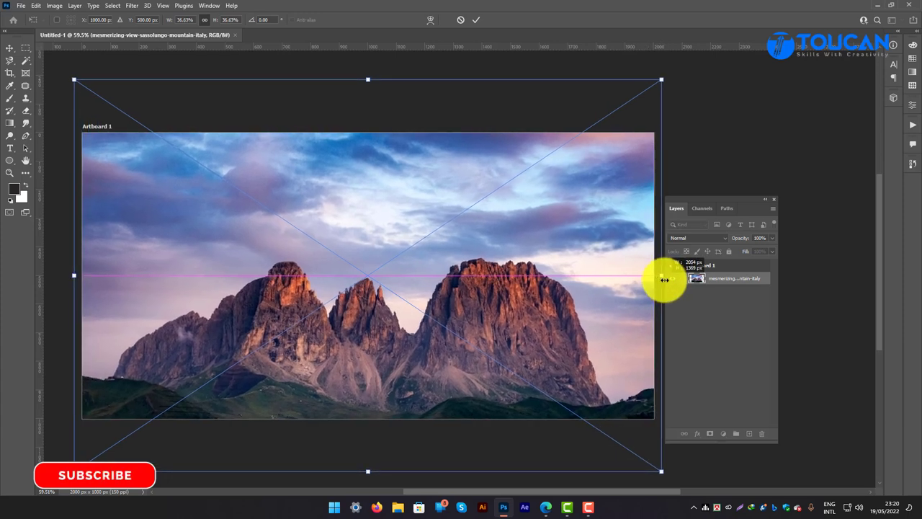
key(Return)
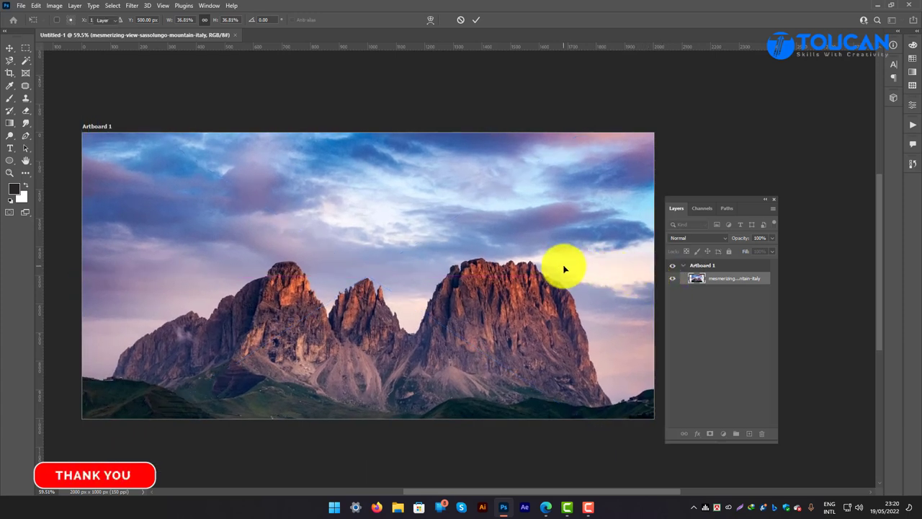
drag(502, 273, 502, 262)
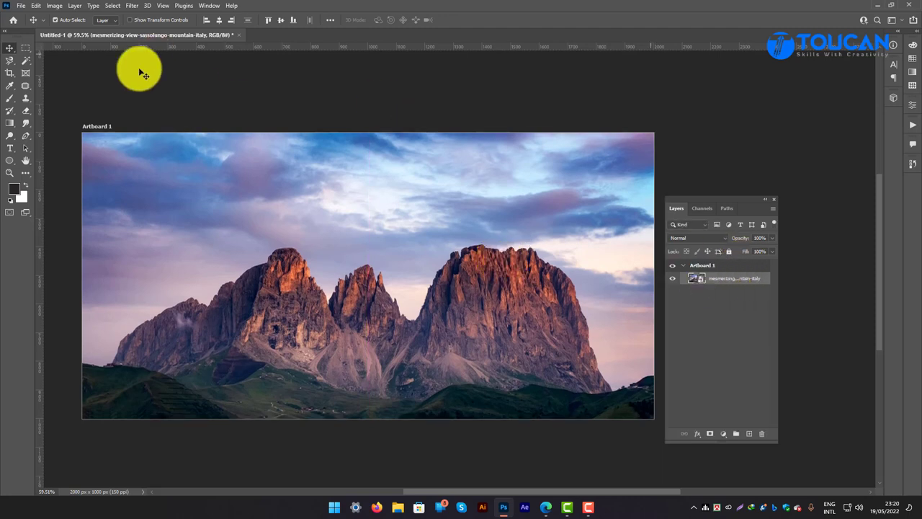
- Apply a Camera Raw filter adjusting tint and contrast, with Vibrance +19 and Saturation +16
click(136, 5)
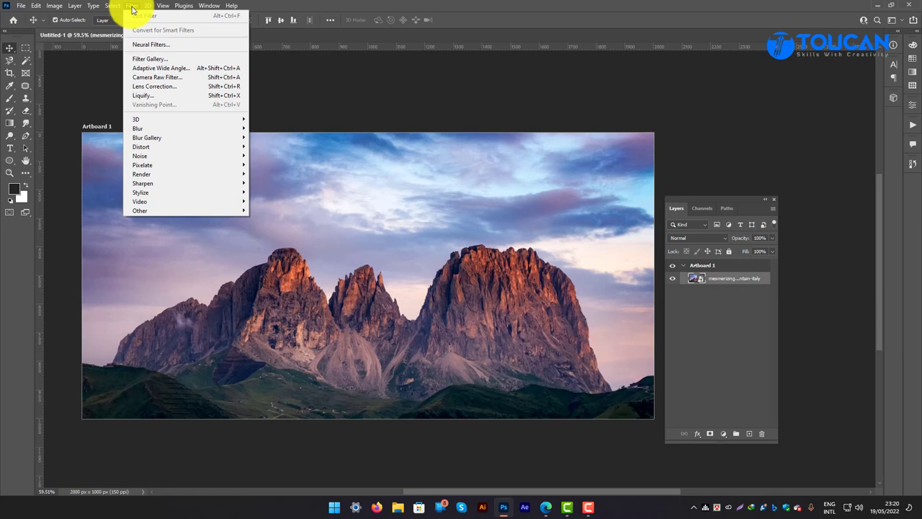
click(163, 80)
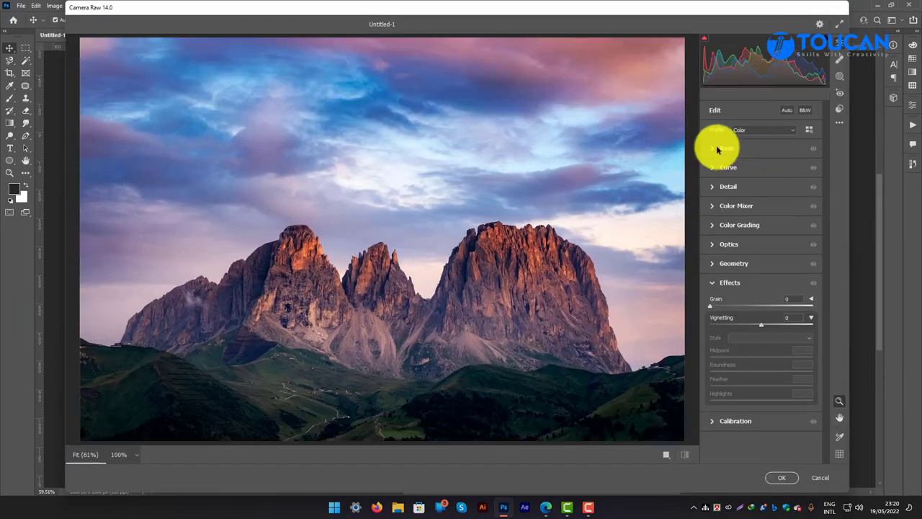
click(727, 152)
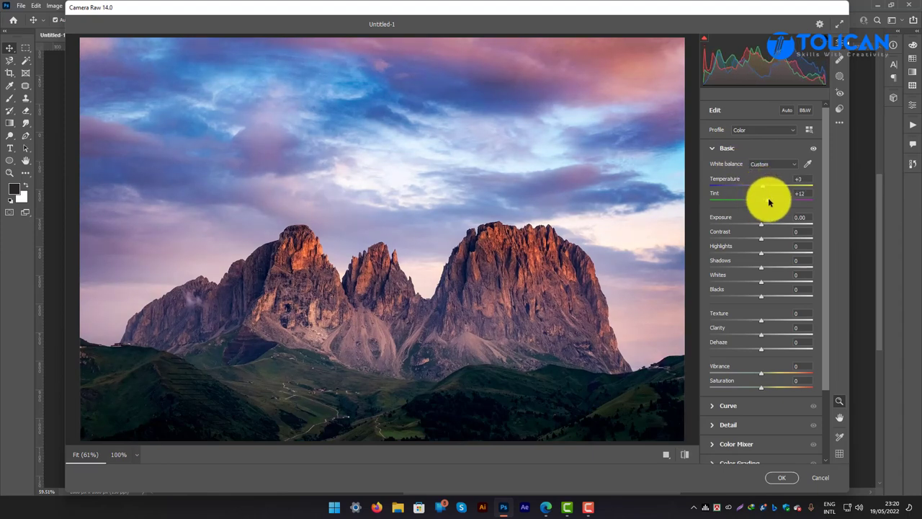
drag(768, 202, 763, 226)
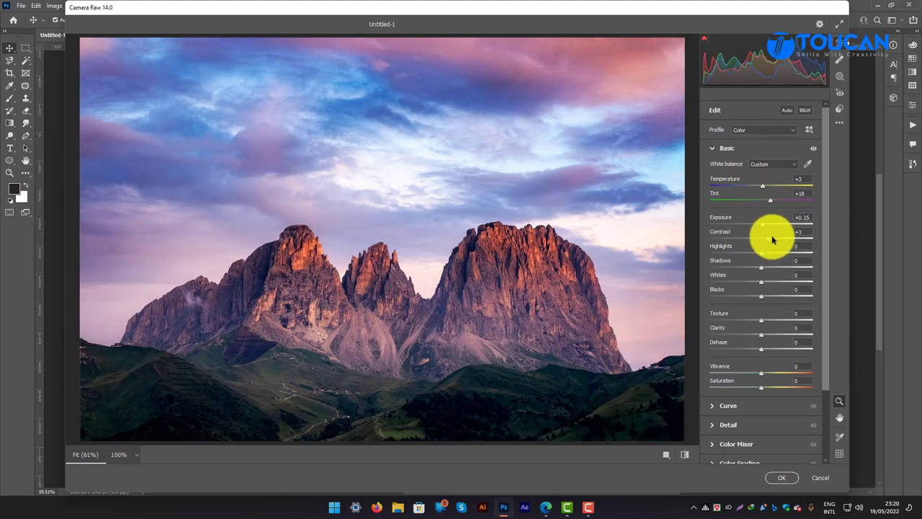
mouse_move(772, 240)
mouse_down()
mouse_move(758, 283)
mouse_move(773, 296)
mouse_up()
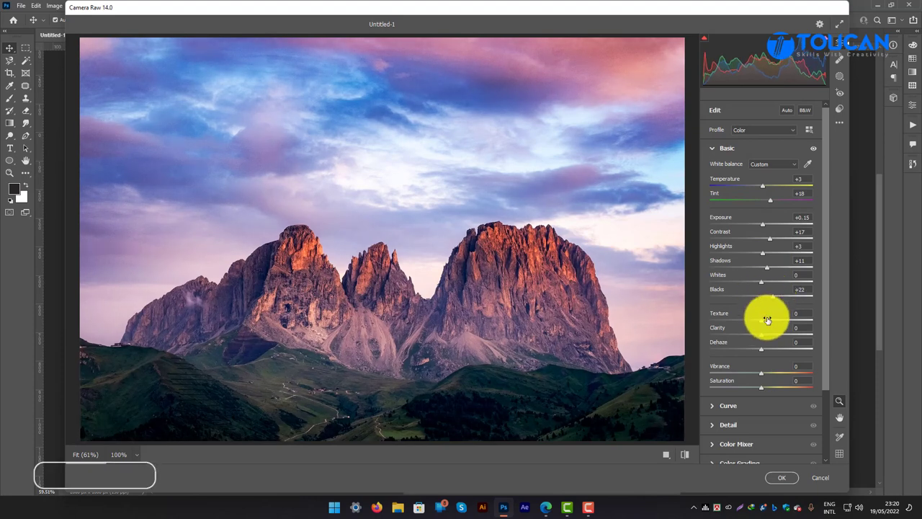
drag(763, 389, 771, 387)
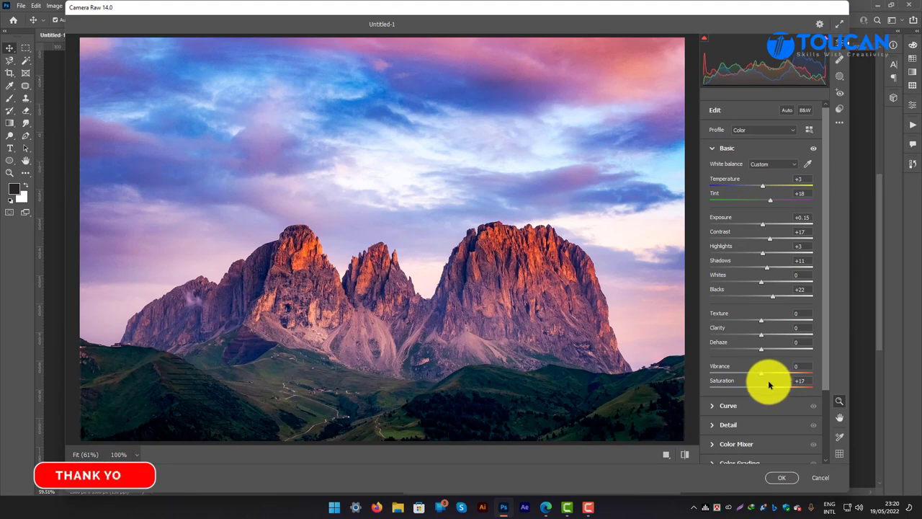
drag(771, 382, 766, 372)
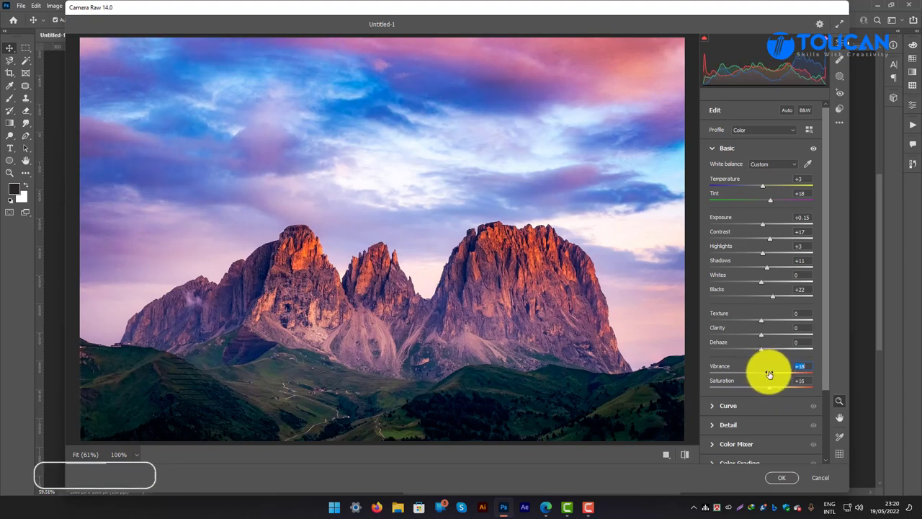
scroll(763, 418, down, 3)
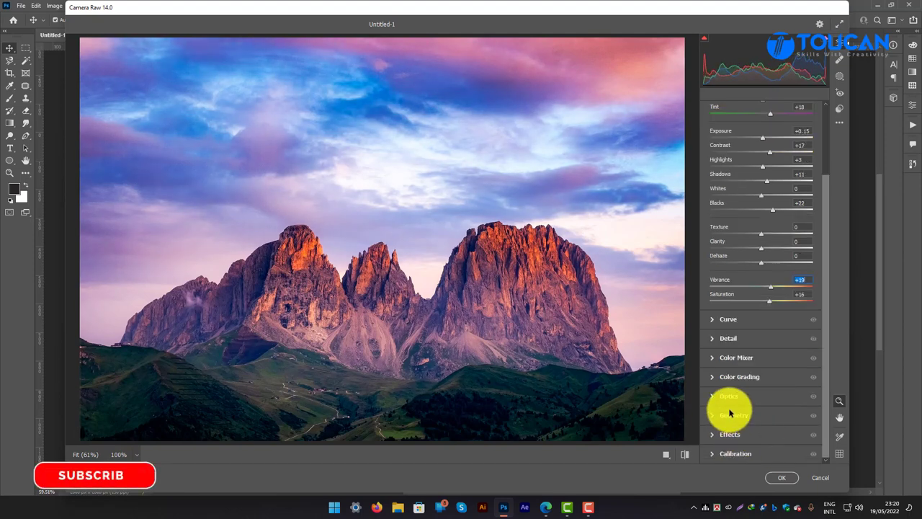
click(716, 435)
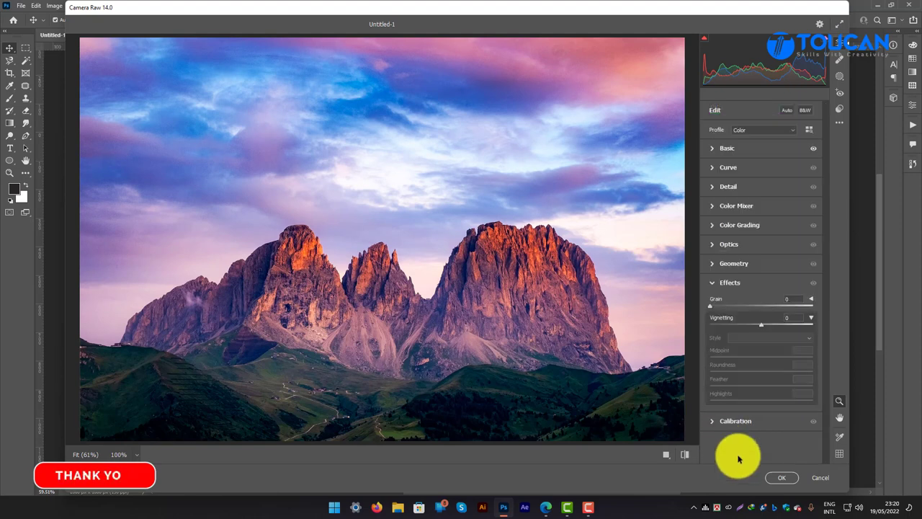
click(776, 478)
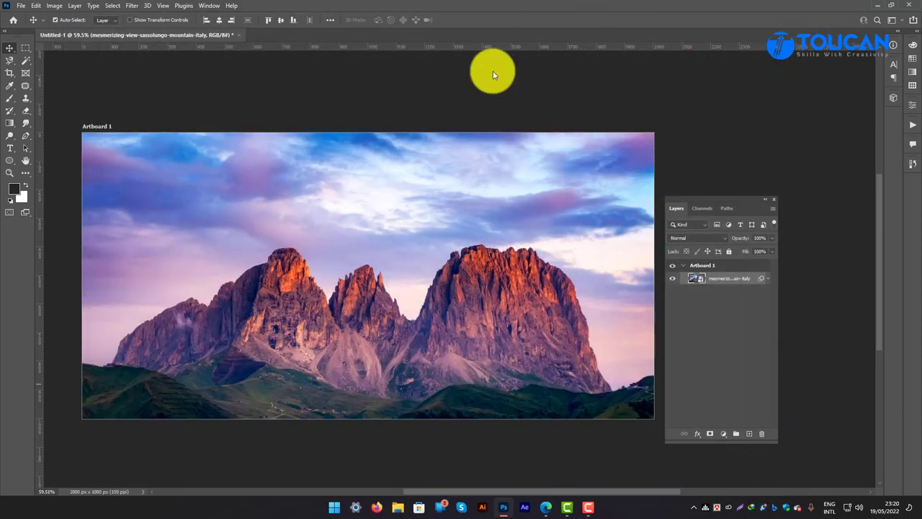
key(ctrl+0)
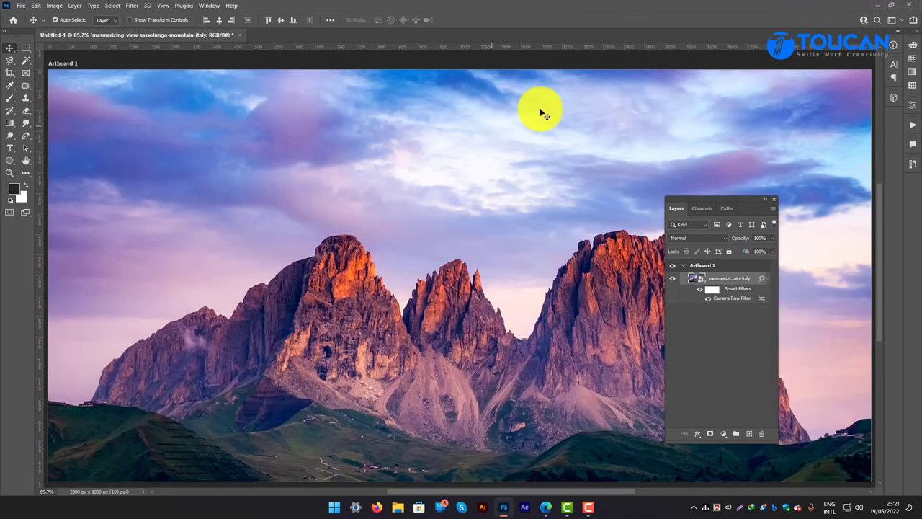
scroll(544, 115, down, 3)
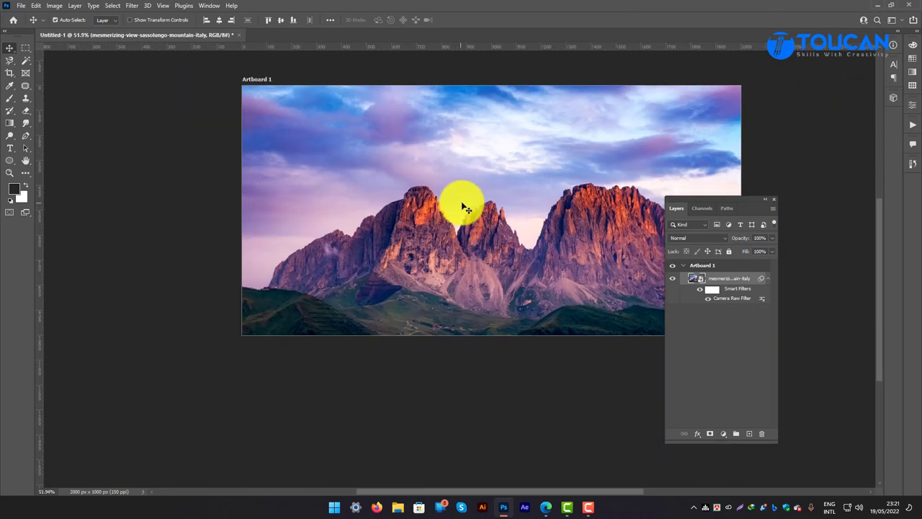
scroll(467, 209, up, 1)
drag(514, 173, 413, 212)
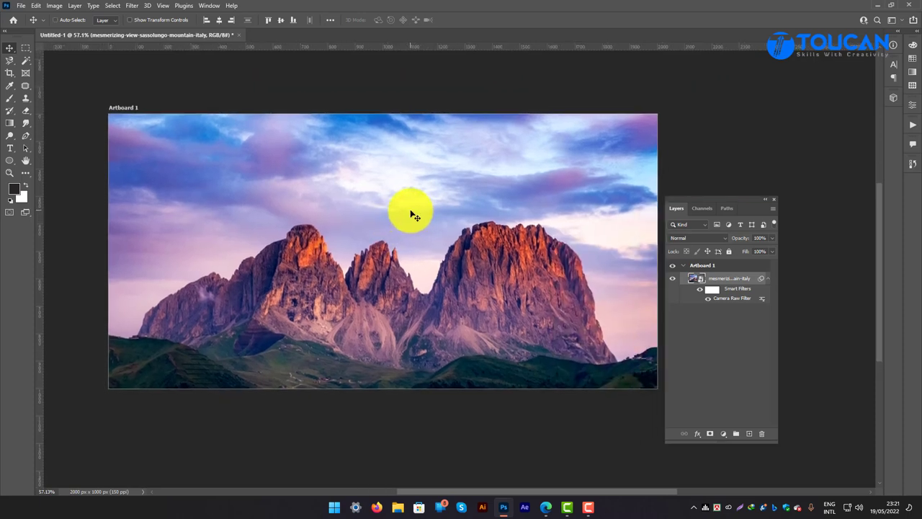
- Review the Save As file format list, then cancel without saving the document
click(22, 6)
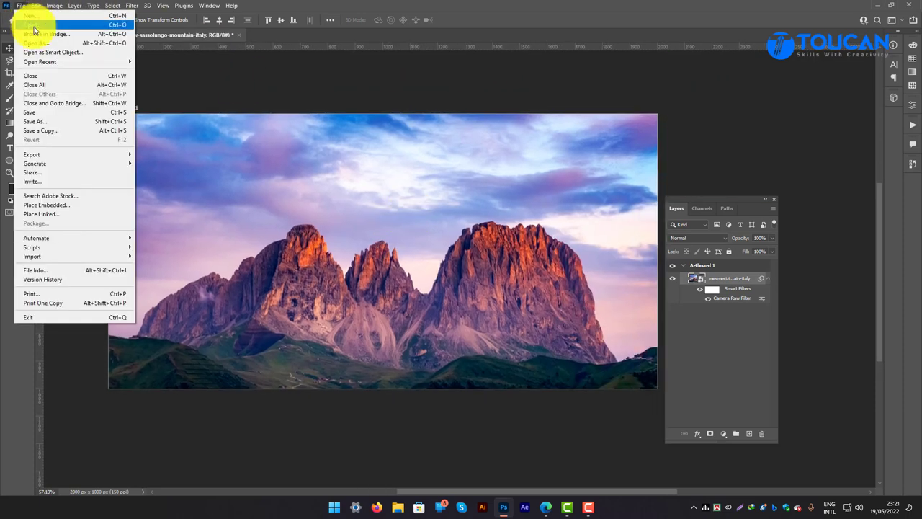
click(62, 113)
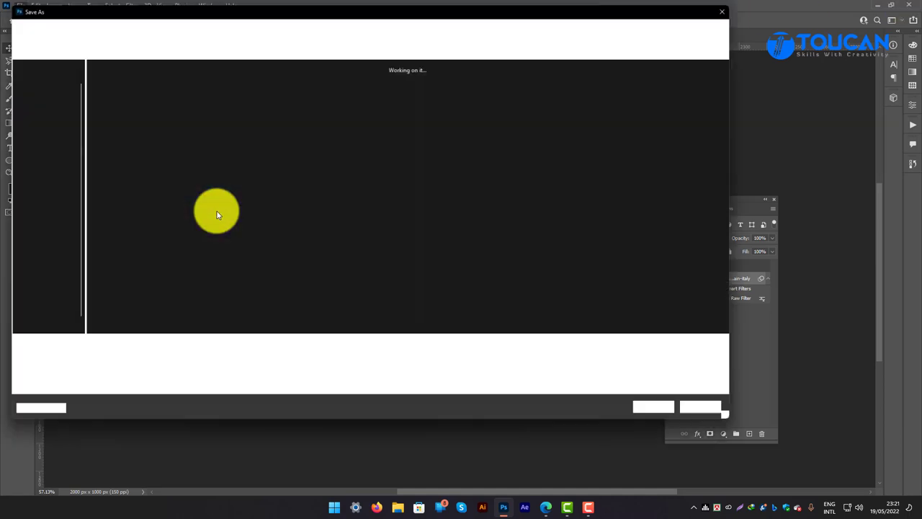
click(155, 360)
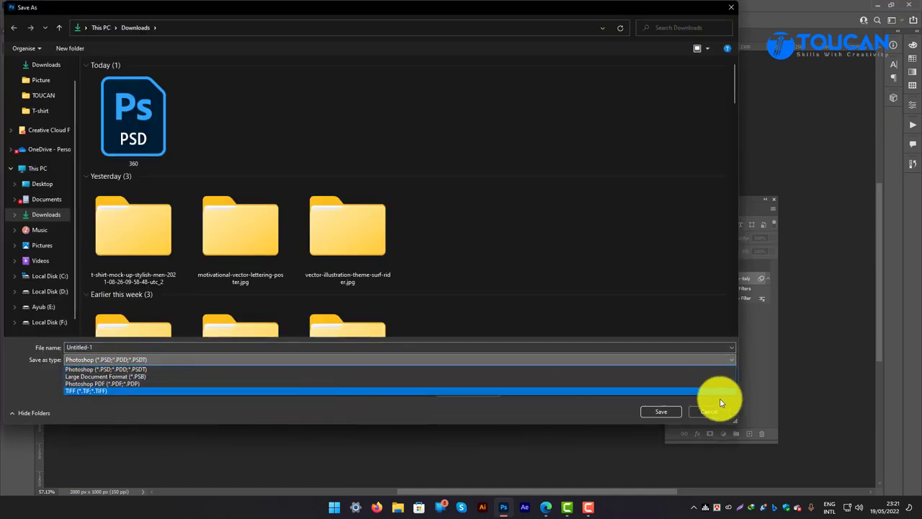
click(706, 412)
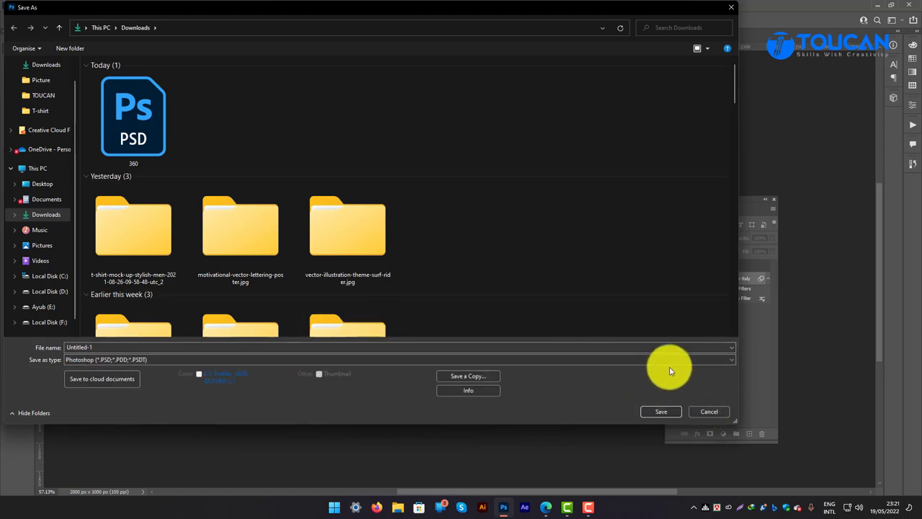
click(671, 360)
click(670, 363)
click(695, 410)
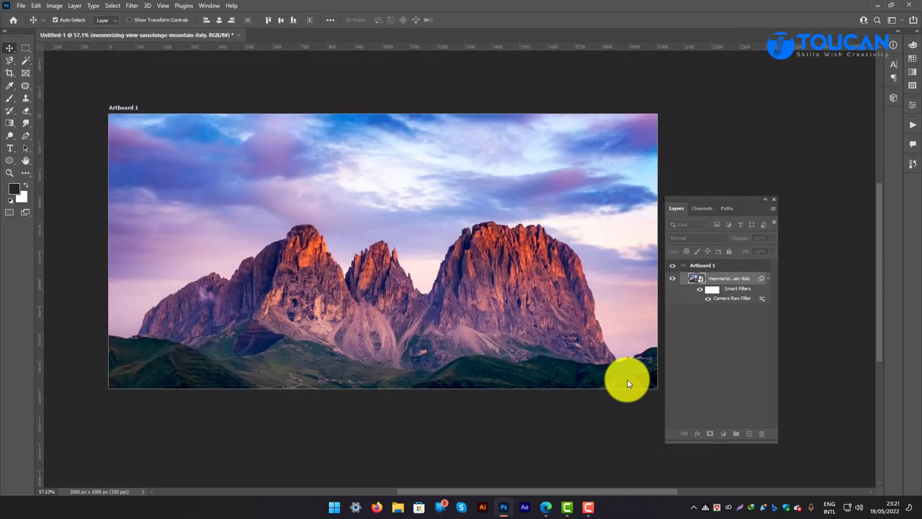
click(21, 5)
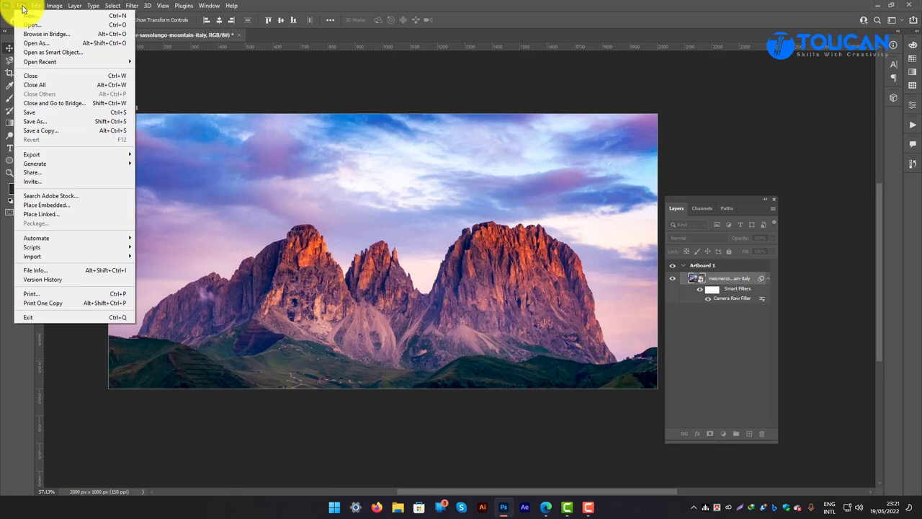
mouse_move(32, 154)
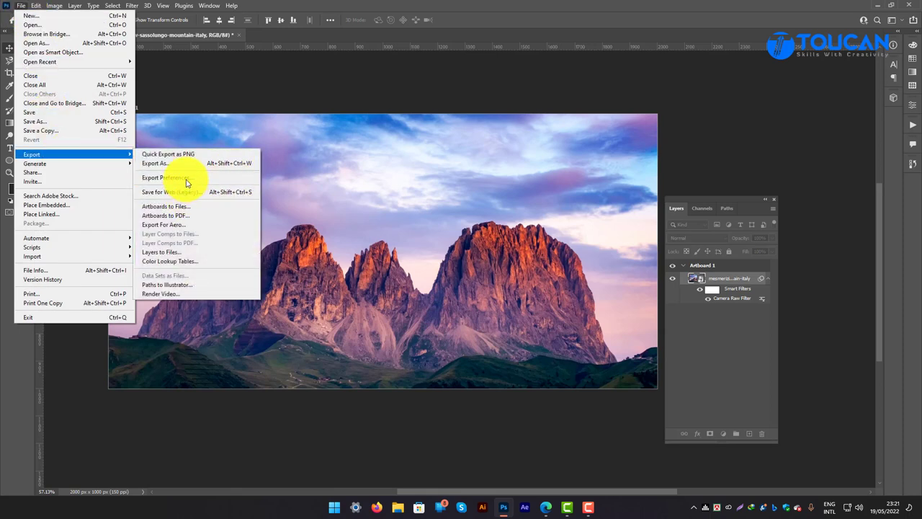
- Export the artboard as a Great-quality JPG named 'fb 360' in Downloads
click(186, 163)
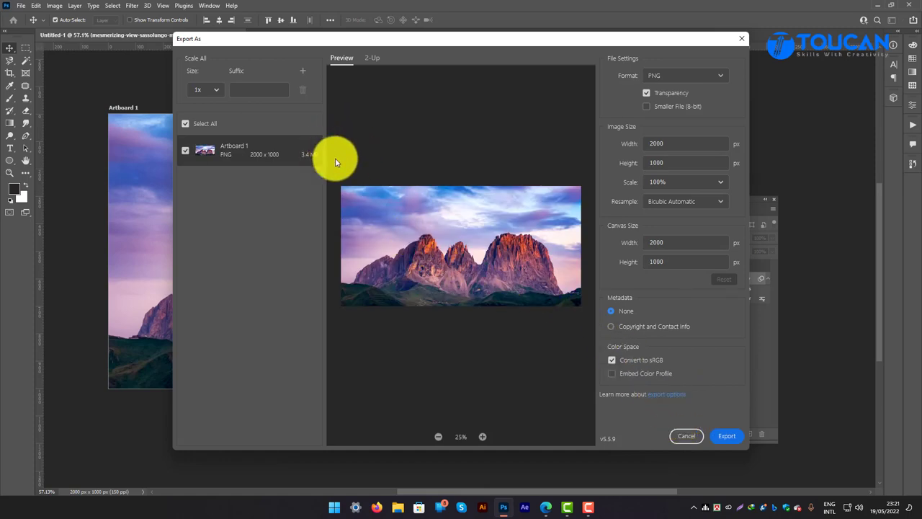
click(679, 76)
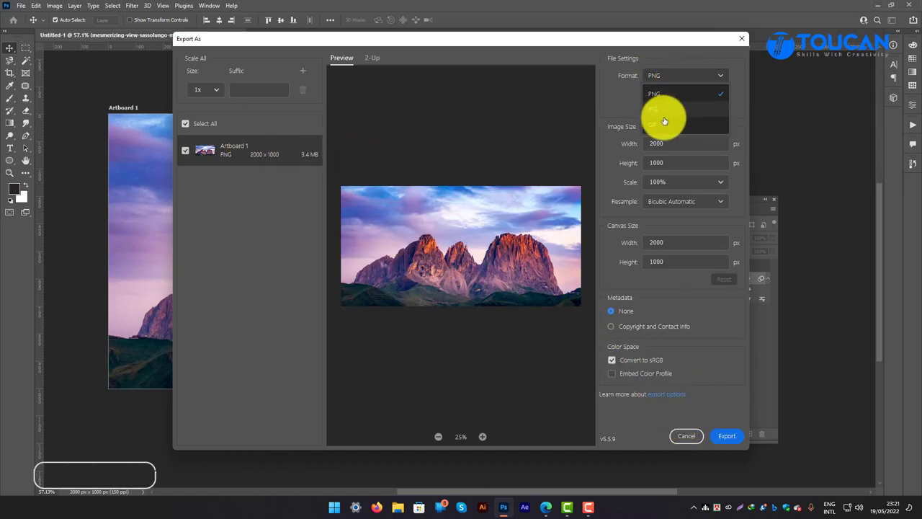
click(661, 109)
click(681, 95)
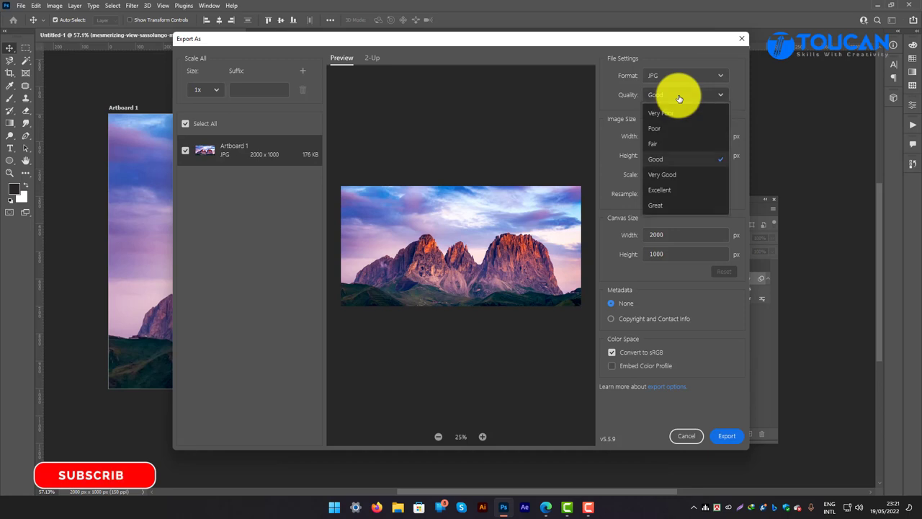
click(673, 206)
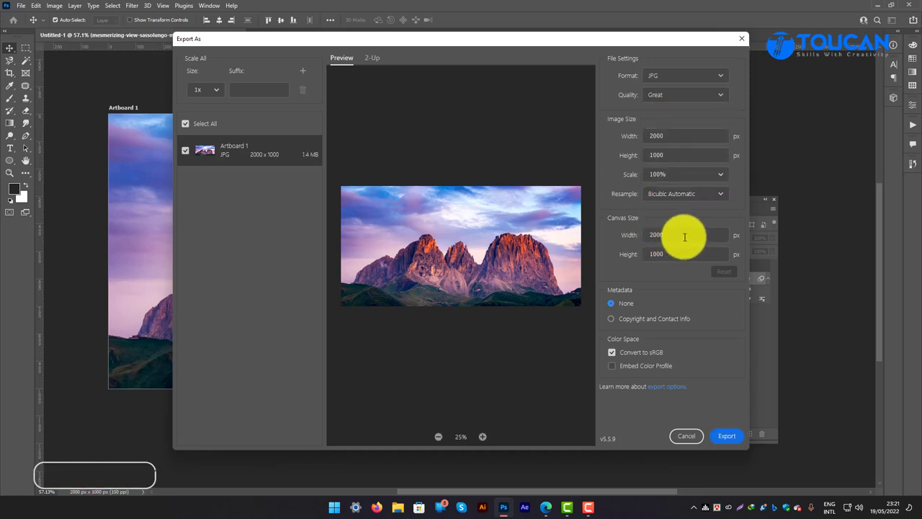
click(734, 437)
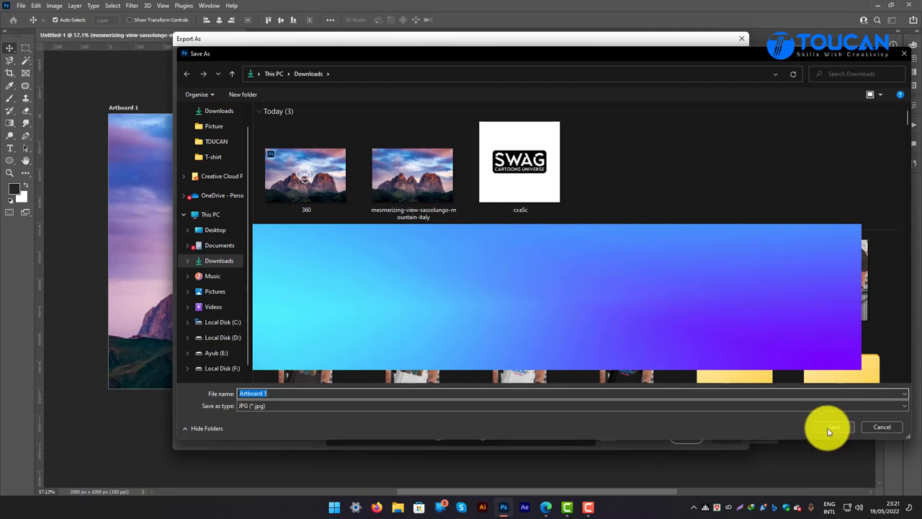
text(f)
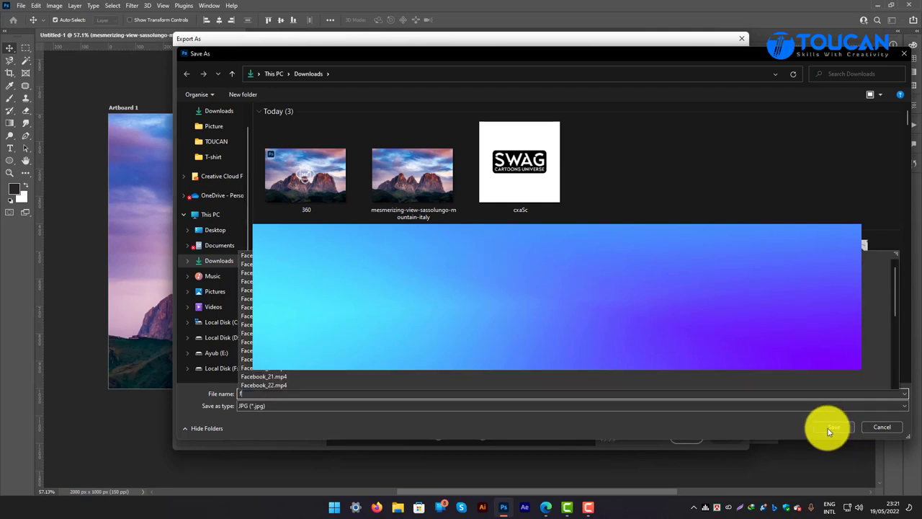
text(b 360)
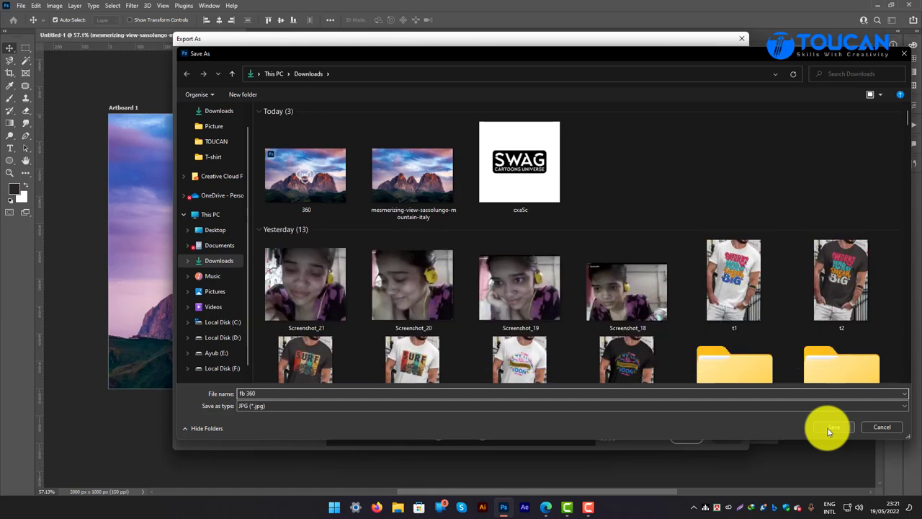
click(828, 428)
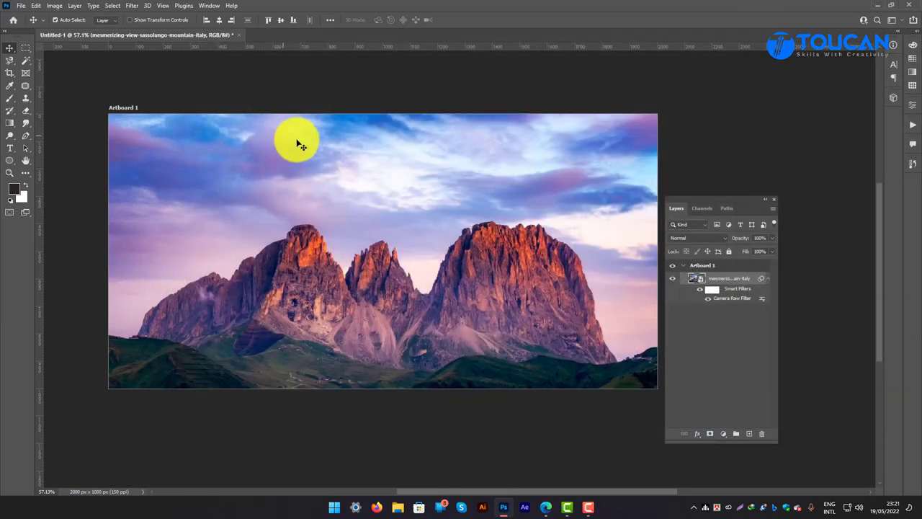
- Load down.team-toucan.com in a new Edge tab
click(547, 507)
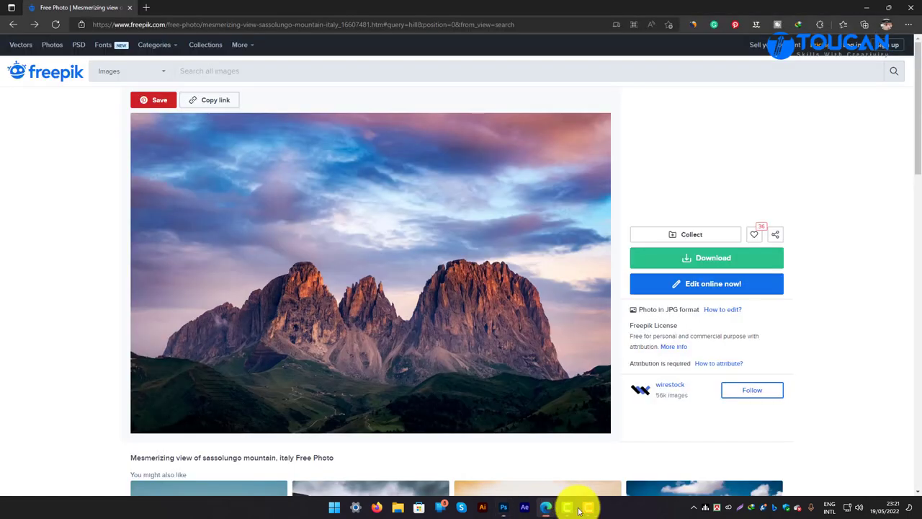
click(150, 7)
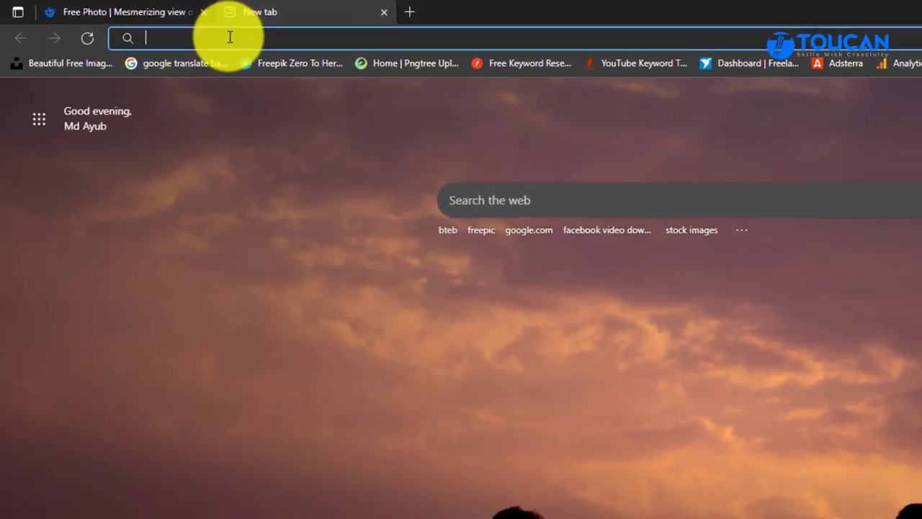
text(down.team-toucan.com)
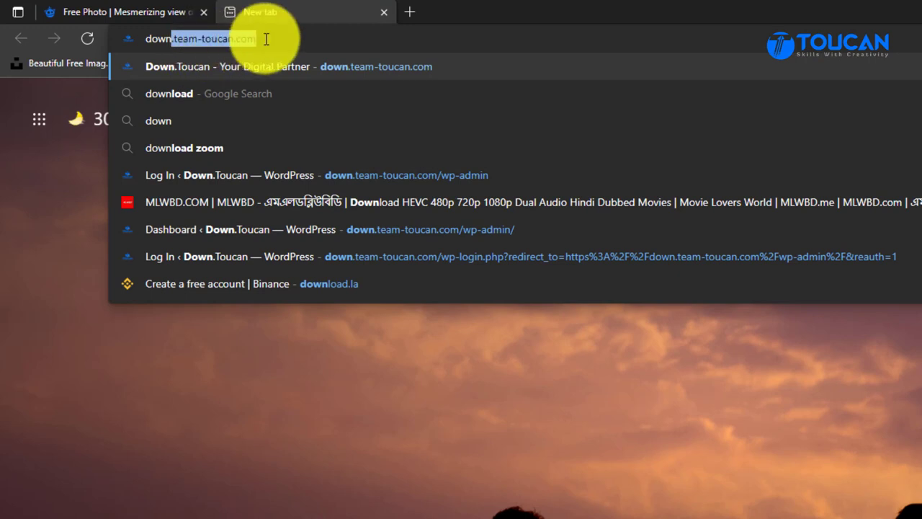
key(Return)
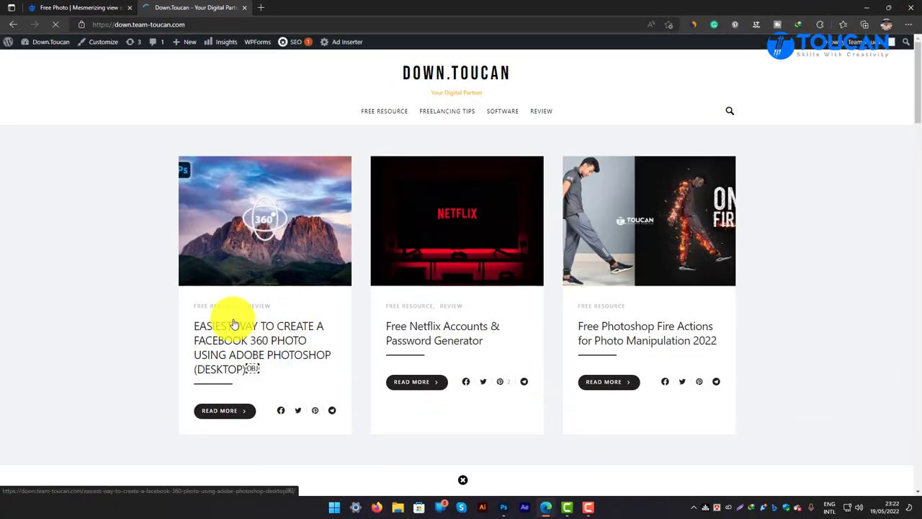
click(249, 367)
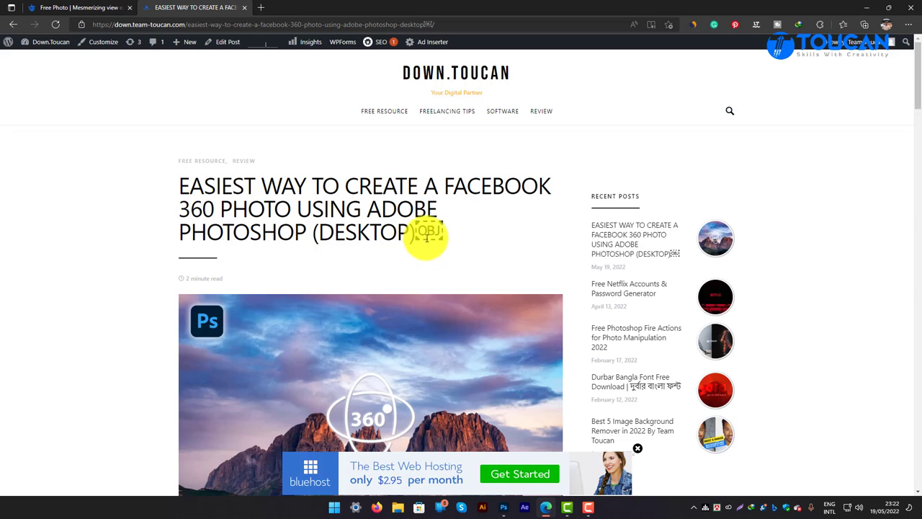
scroll(354, 208, down, 2)
scroll(354, 217, down, 2)
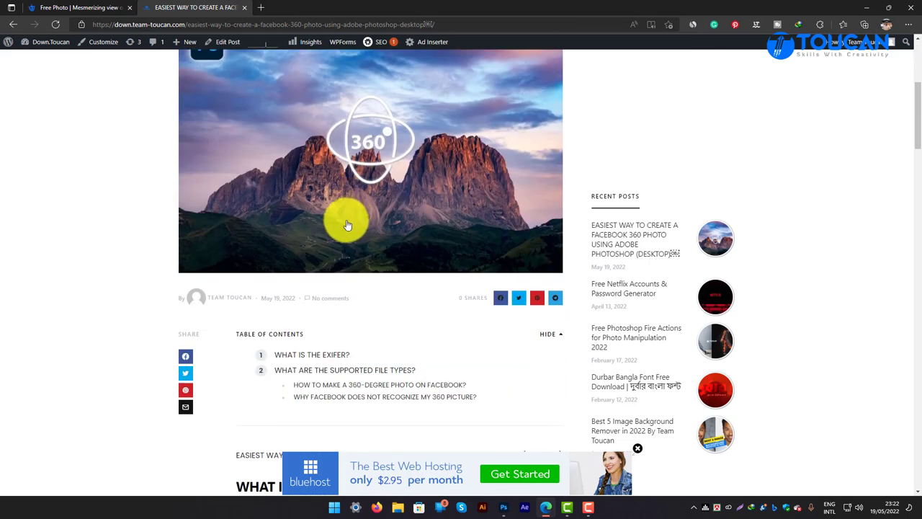
scroll(309, 298, down, 4)
scroll(382, 243, down, 5)
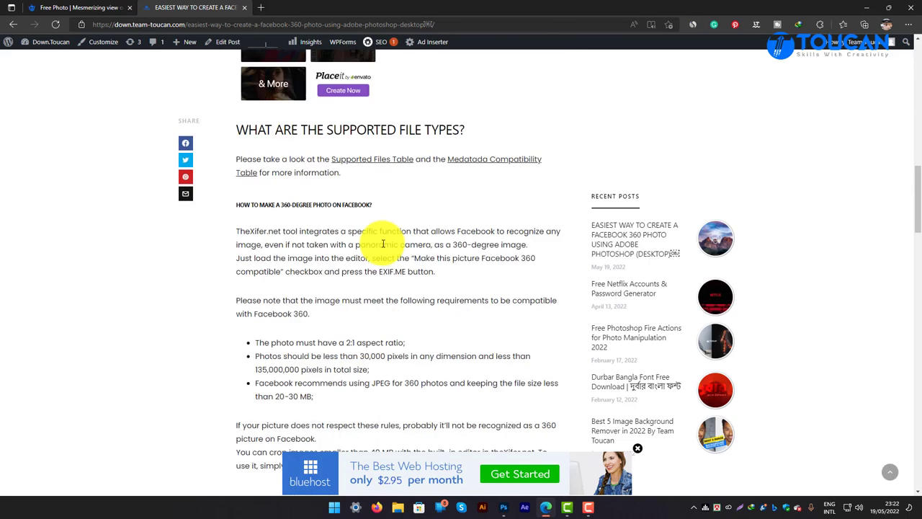
scroll(367, 233, down, 3)
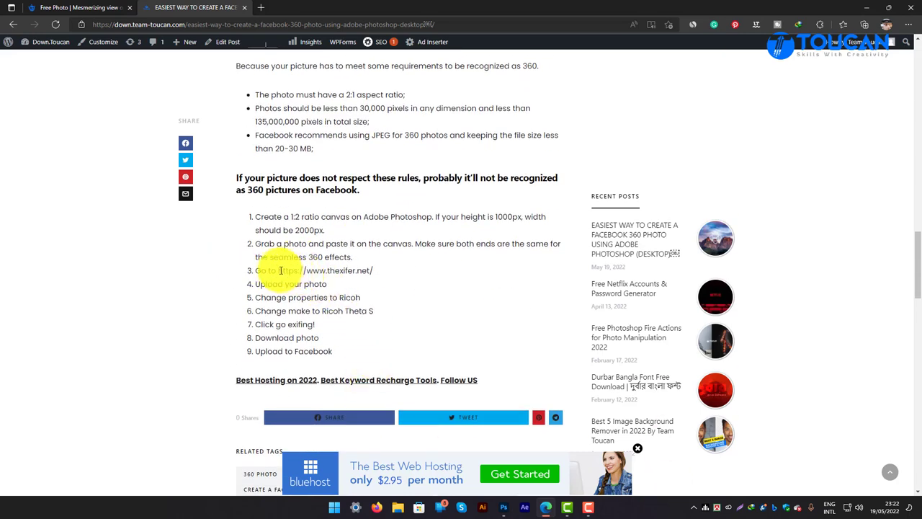
drag(280, 270, 372, 271)
key(ctrl+c)
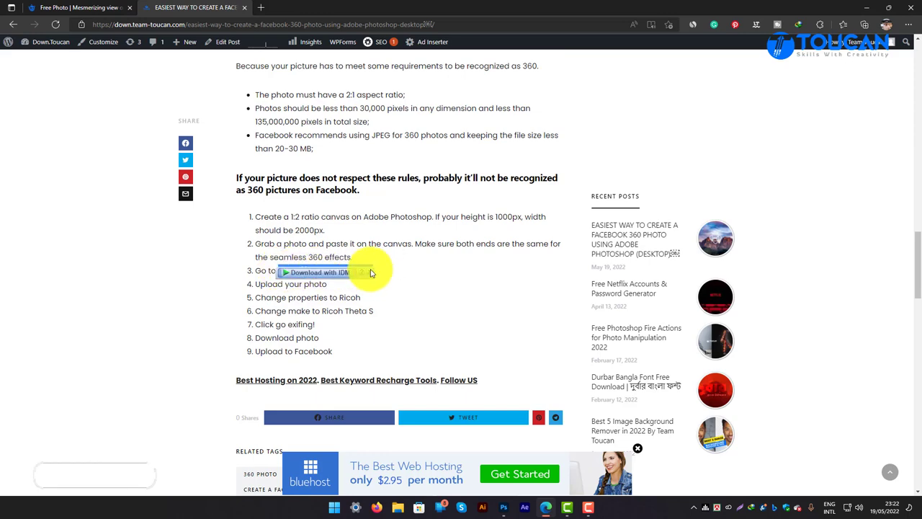
click(260, 8)
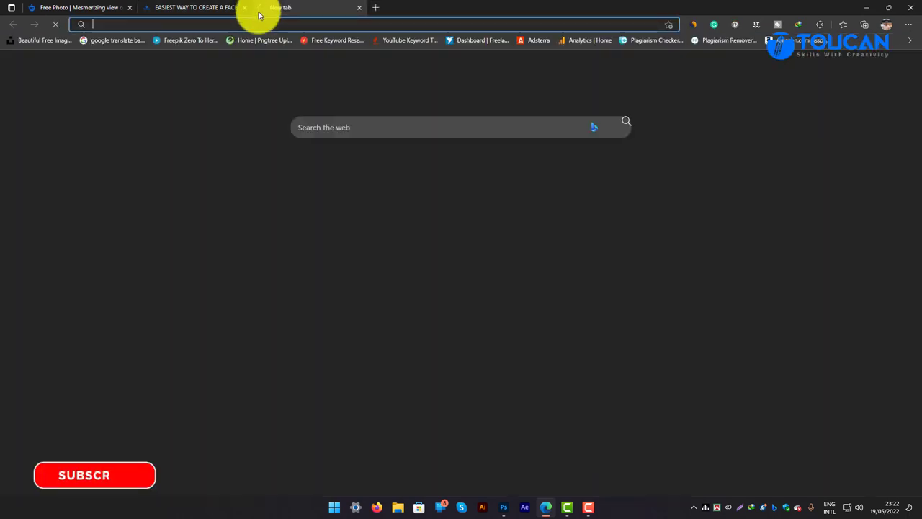
- Load theXifer.net from the copied address and upload fb 360.jpg from Downloads
key(ctrl+v)
key(Return)
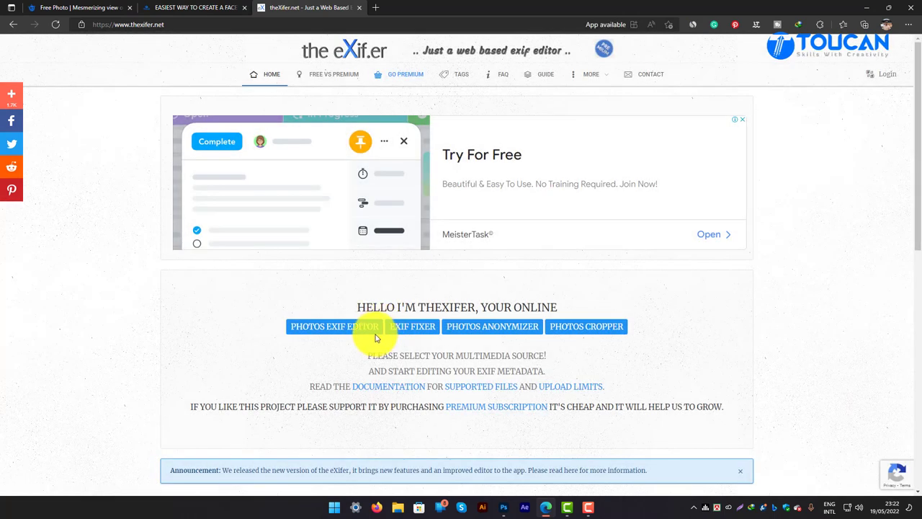
scroll(328, 332, down, 3)
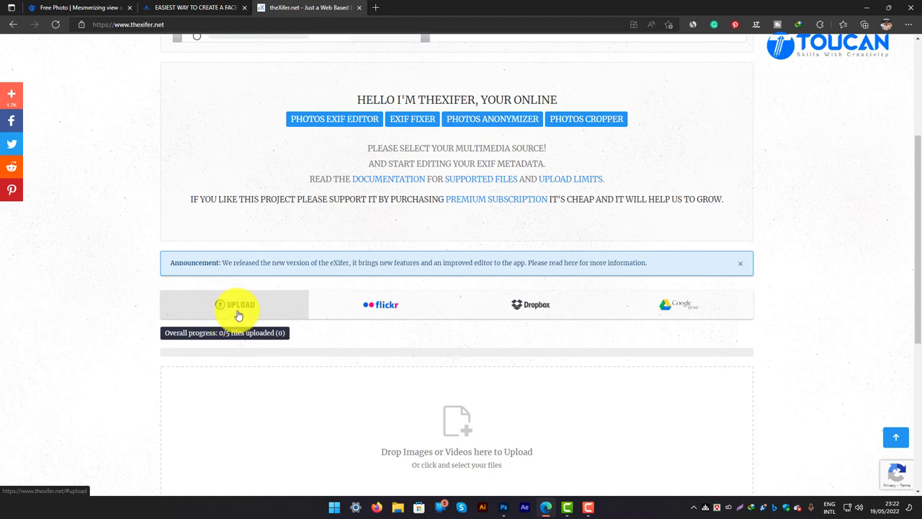
scroll(464, 438, down, 2)
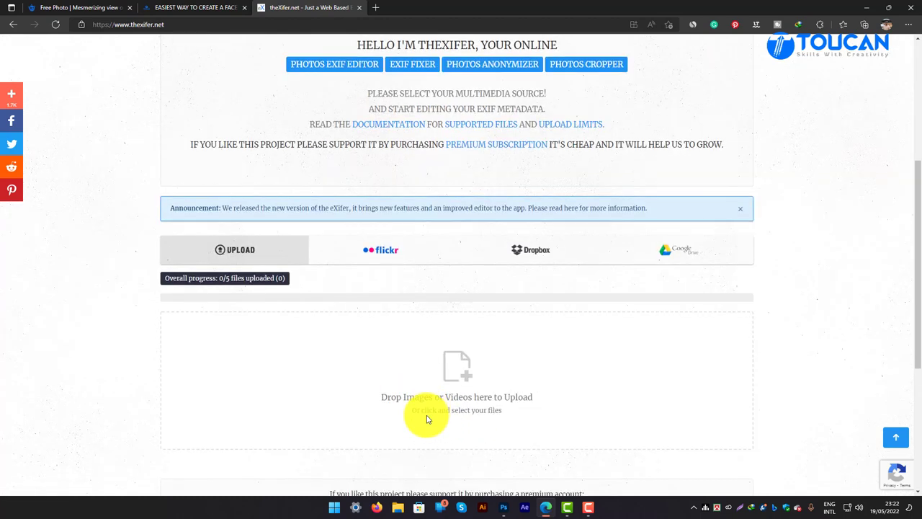
click(455, 301)
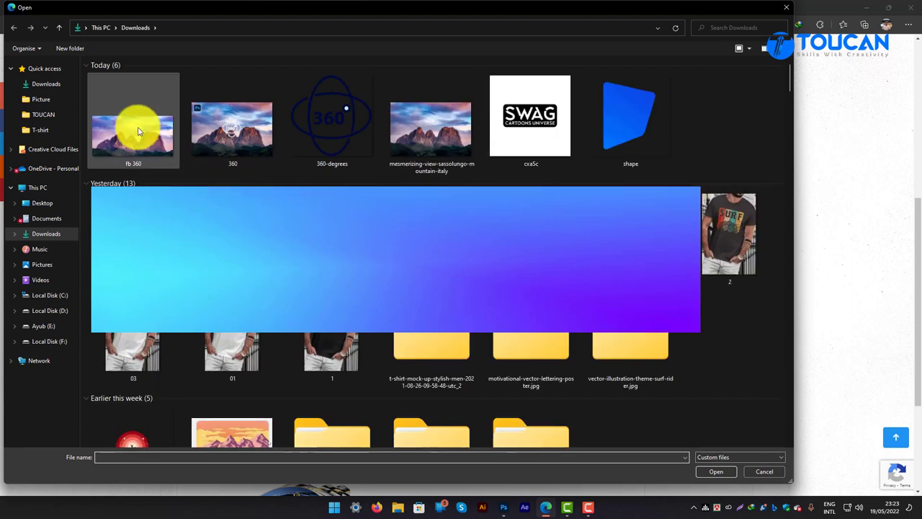
click(139, 131)
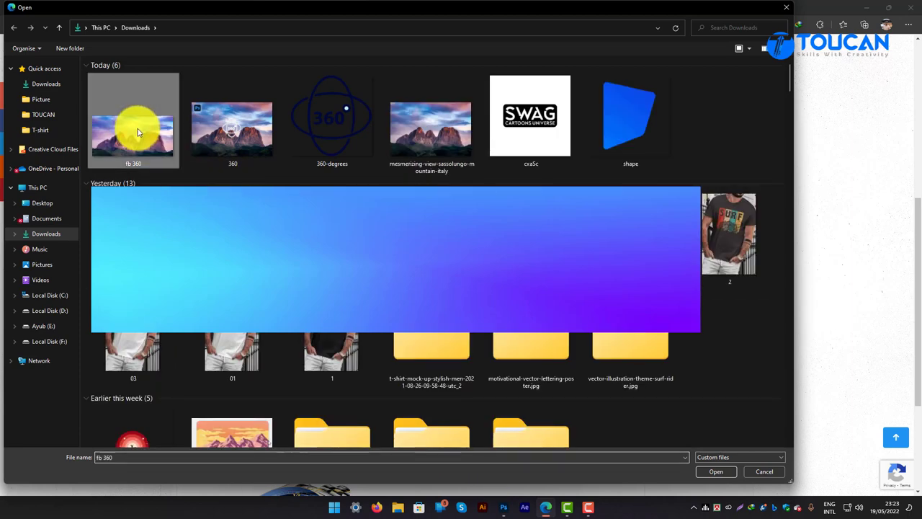
click(712, 473)
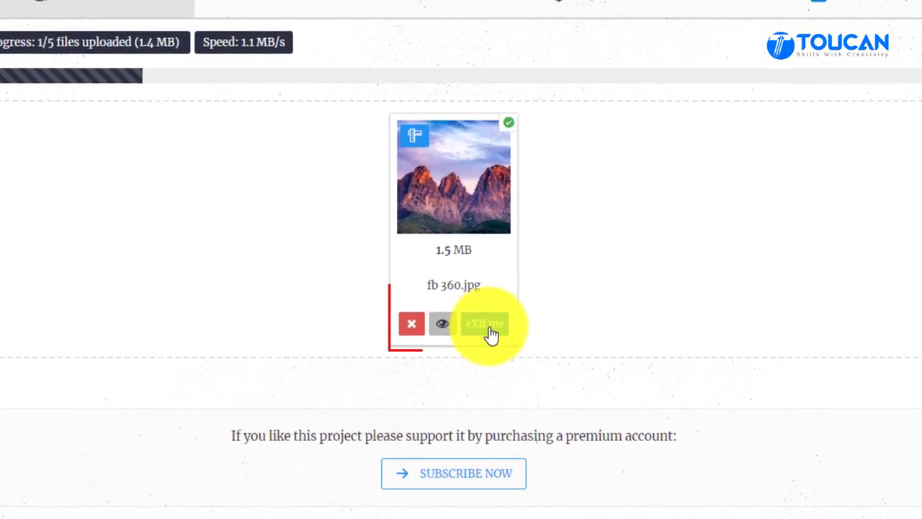
- Open the EXIF editor for fb 360.jpg and paste 'Ricoh' from the article into Make
click(489, 328)
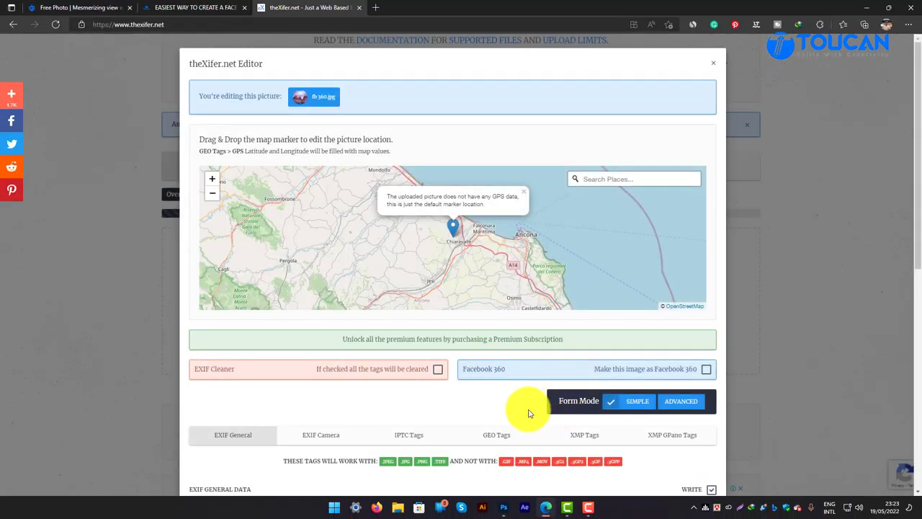
scroll(404, 400, down, 5)
scroll(422, 391, up, 2)
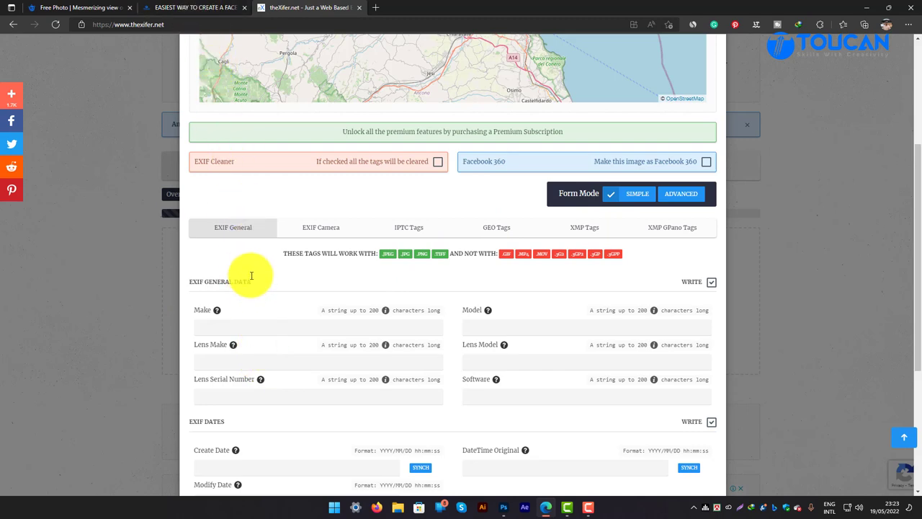
click(199, 9)
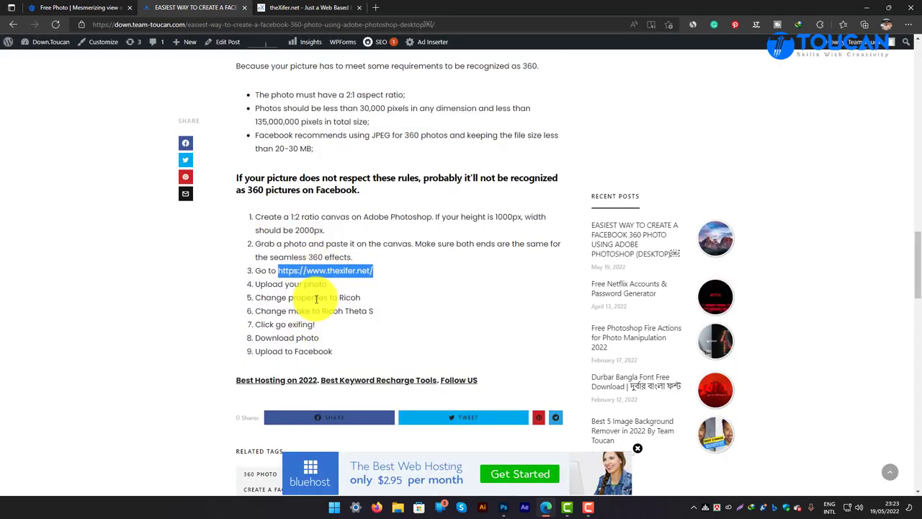
right_click(353, 301)
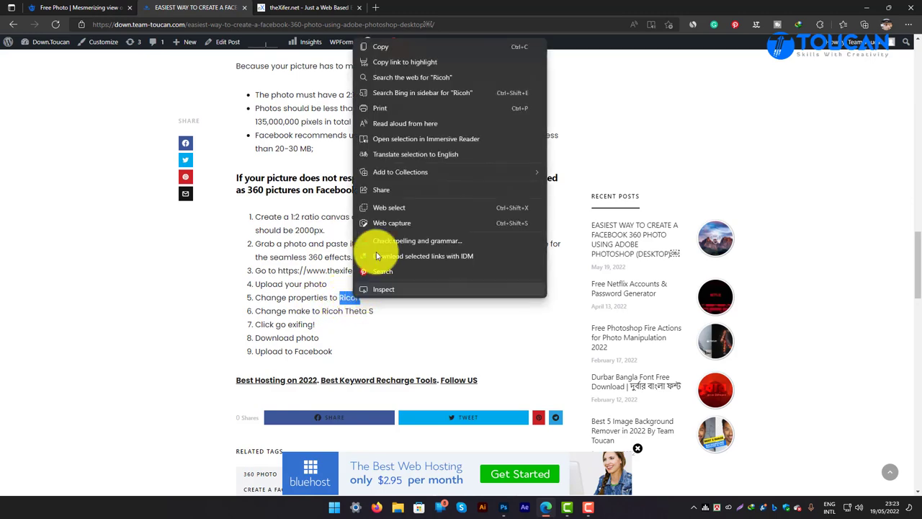
click(369, 44)
click(307, 10)
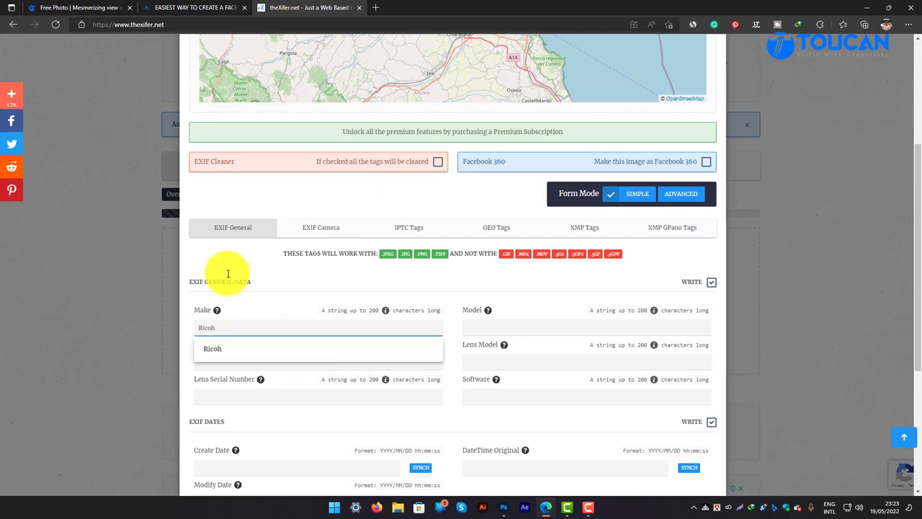
click(240, 354)
- Copy 'Ricoh Theta S' from the article and set Model to Ricoh THETA S
click(205, 6)
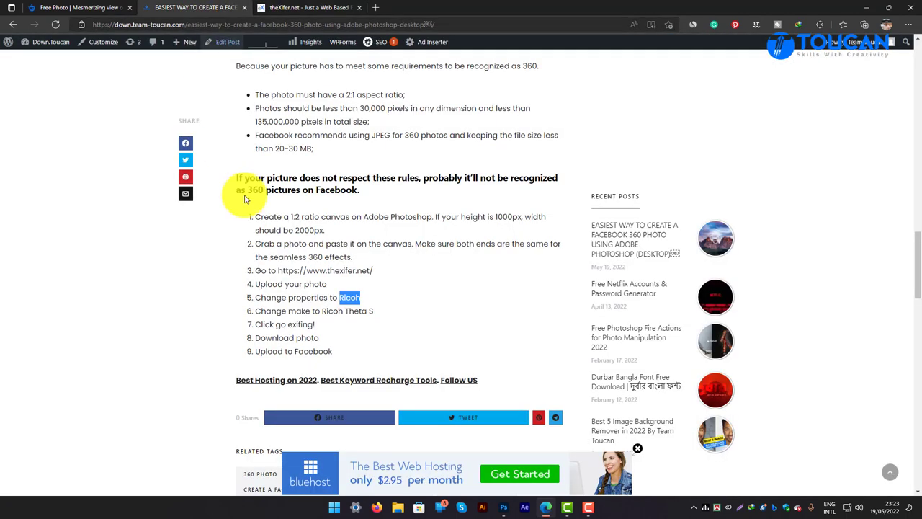
drag(322, 311, 376, 316)
right_click(363, 311)
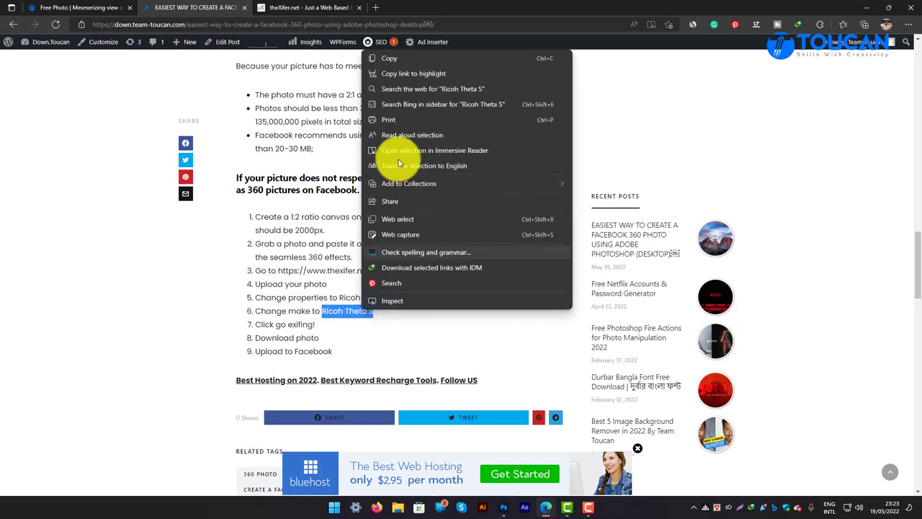
click(386, 57)
click(309, 7)
click(508, 328)
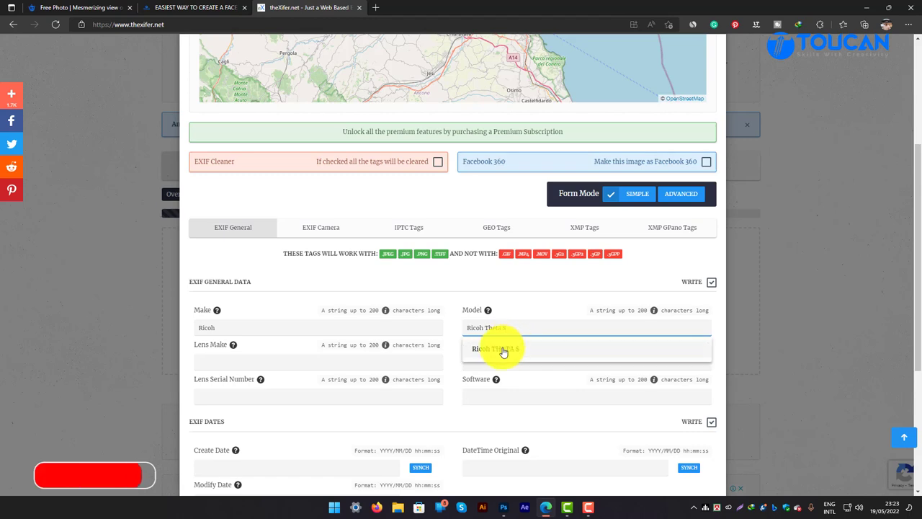
click(503, 350)
- Write the new EXIF data into fb 360.jpg with GO EXIFING
scroll(504, 305, down, 1)
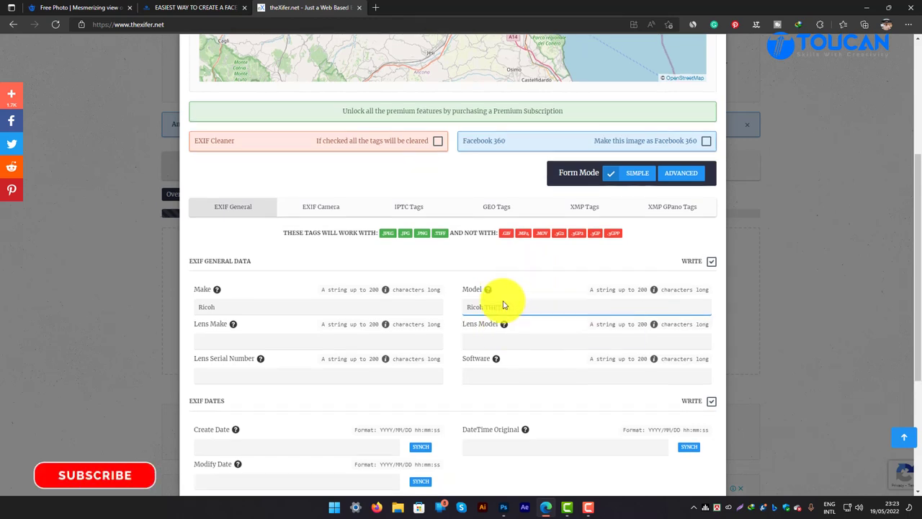
scroll(494, 298, down, 1)
scroll(487, 299, down, 1)
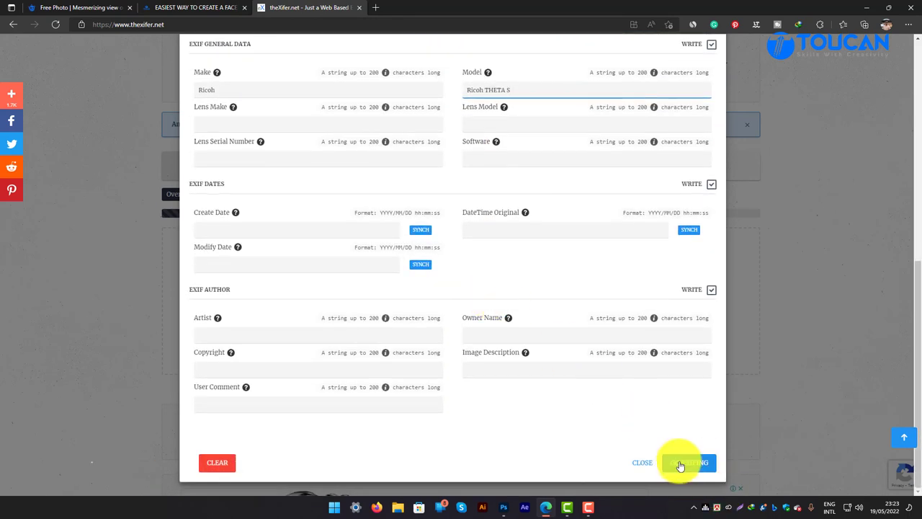
click(679, 465)
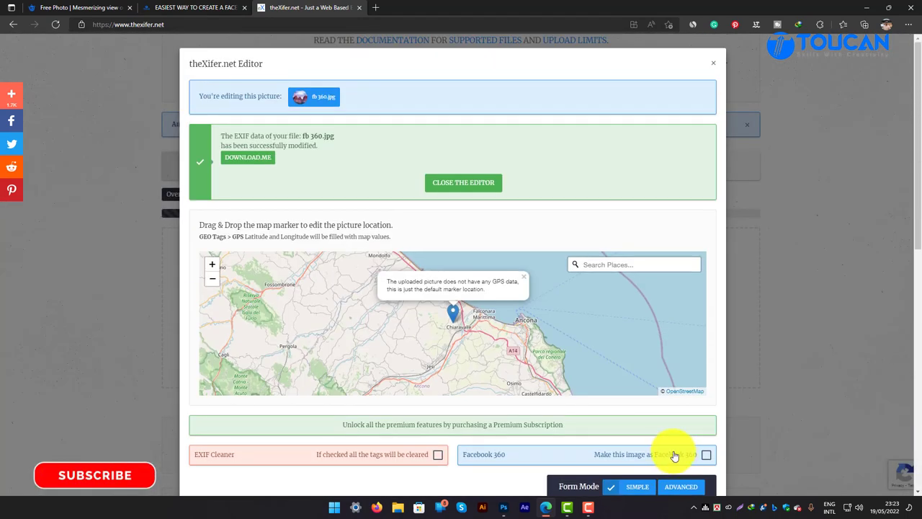
- Close the editor and download fb 360.jpg with its modified Ricoh EXIF data
click(471, 186)
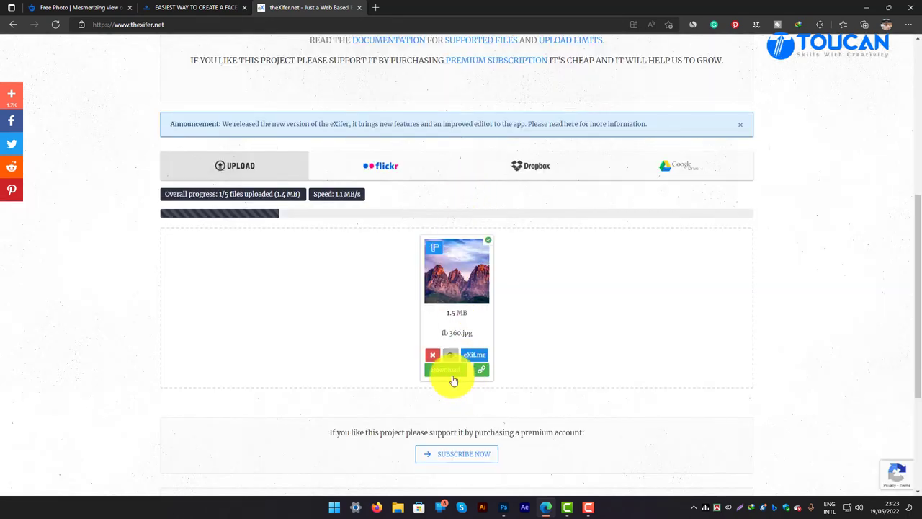
click(451, 370)
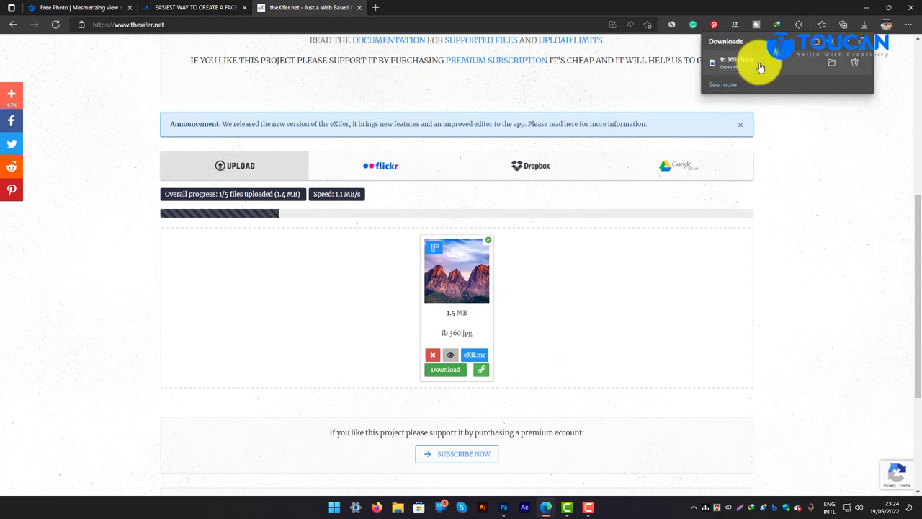
- Open Facebook in a new browser tab
click(376, 8)
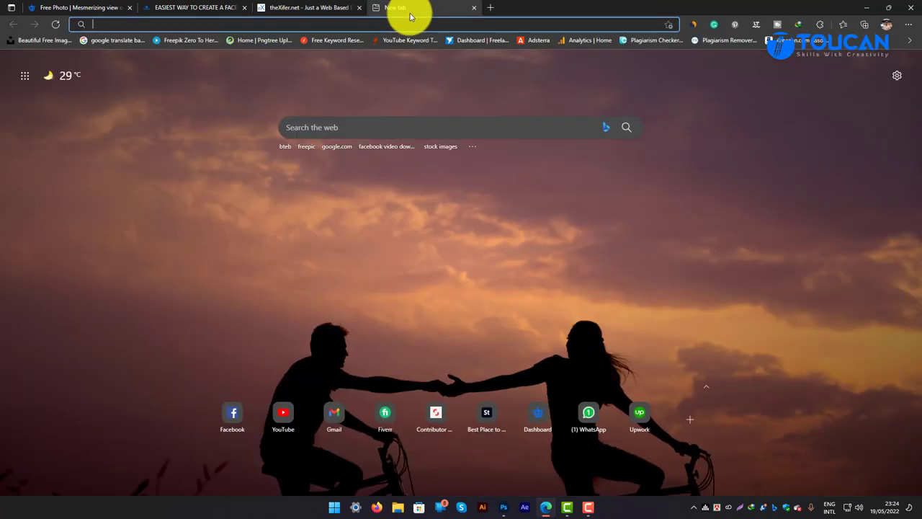
text(facebook.com)
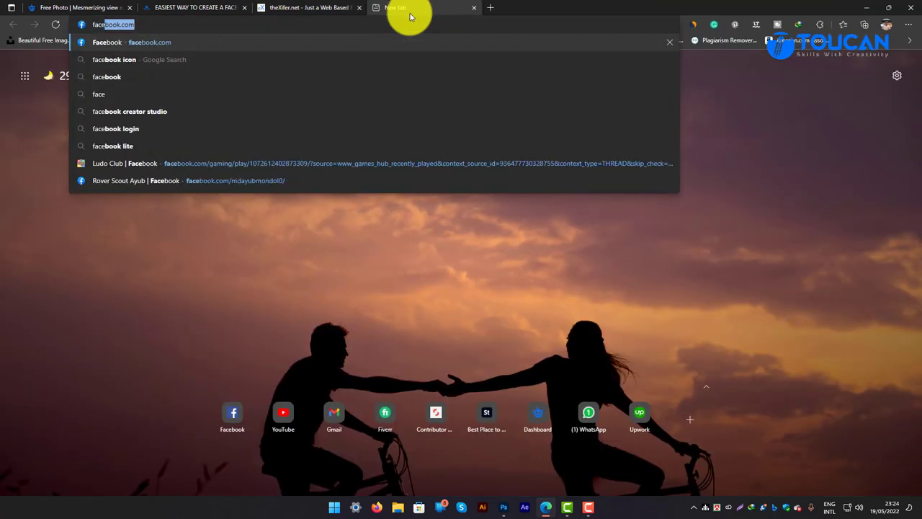
key(Return)
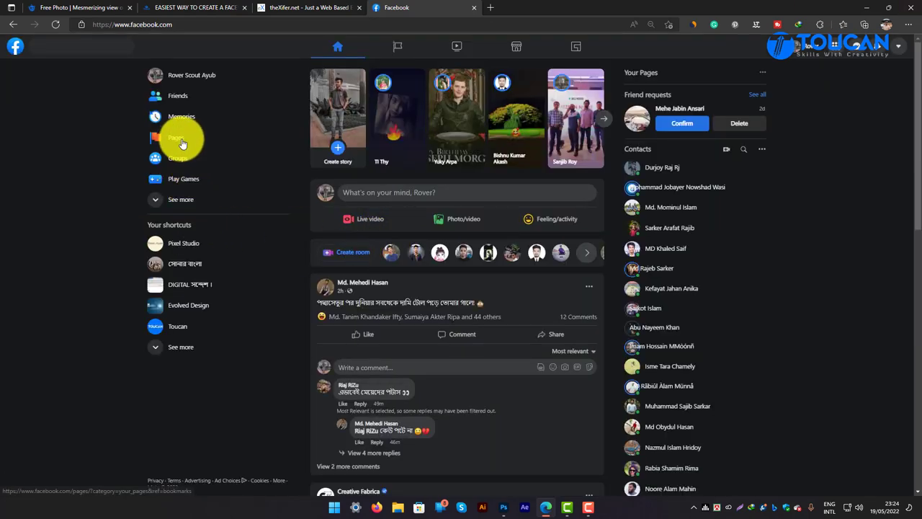
- Start a photo post on the personal feed, then cancel the file choice and close the draft
click(379, 196)
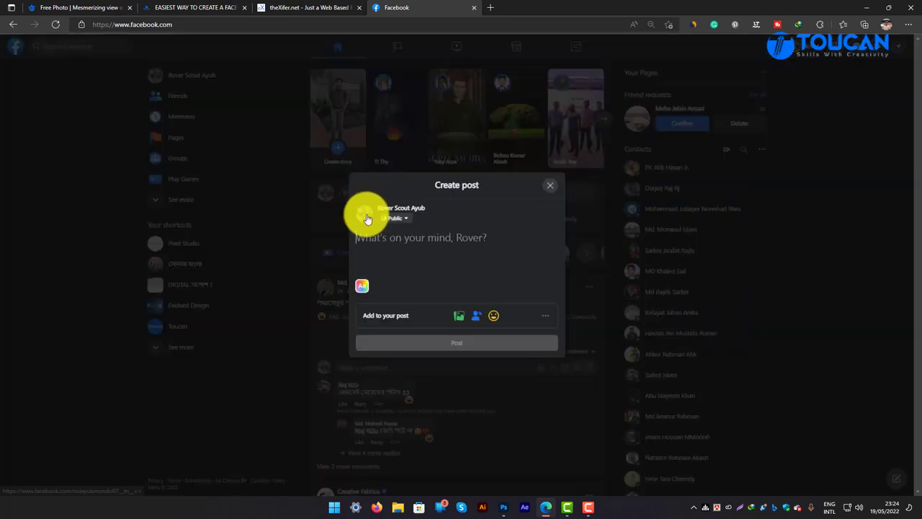
click(459, 315)
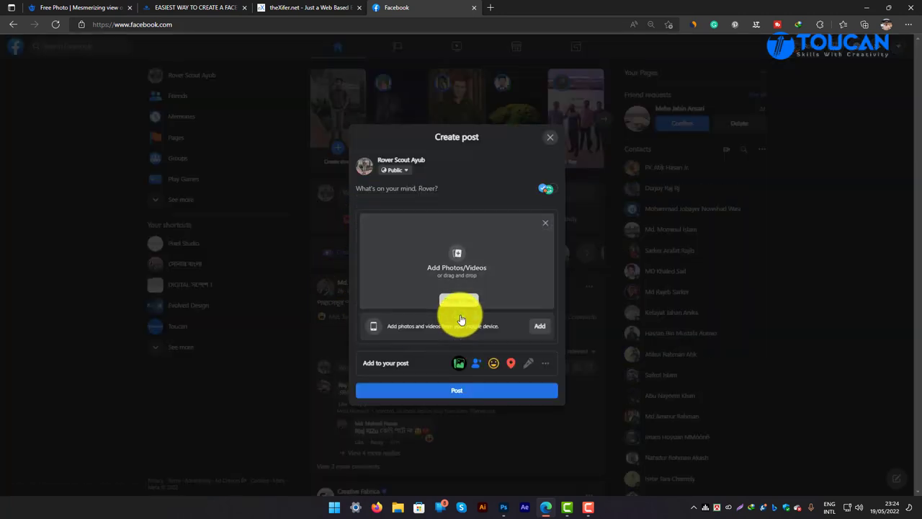
click(473, 262)
click(767, 471)
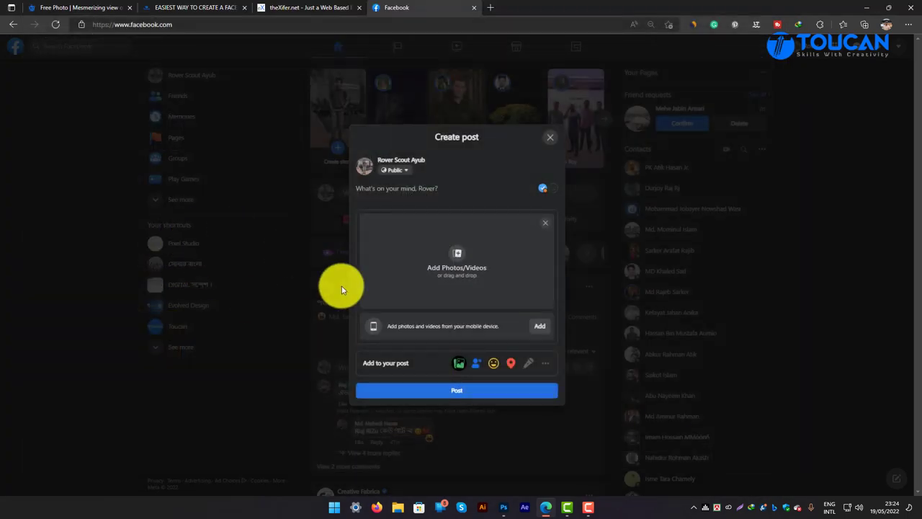
click(547, 143)
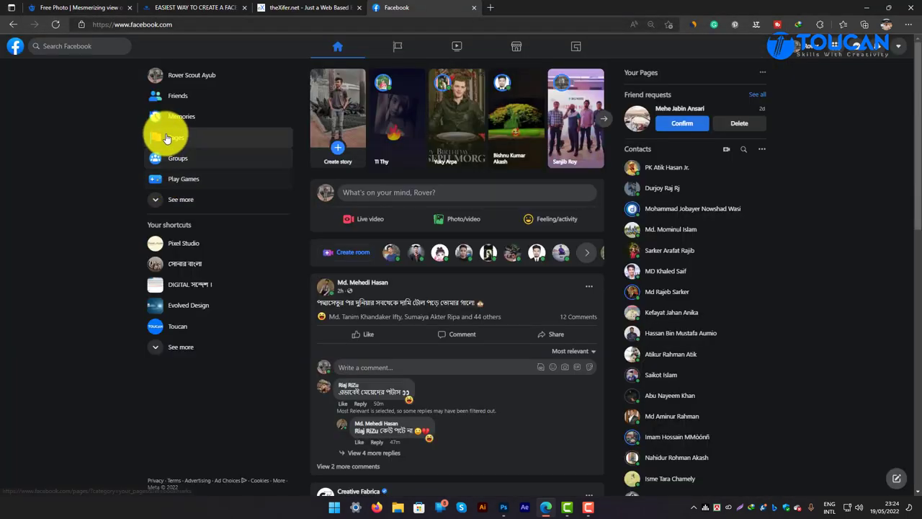
- Leave the unposted draft and open the Toucan page from your Pages list
click(165, 135)
click(536, 301)
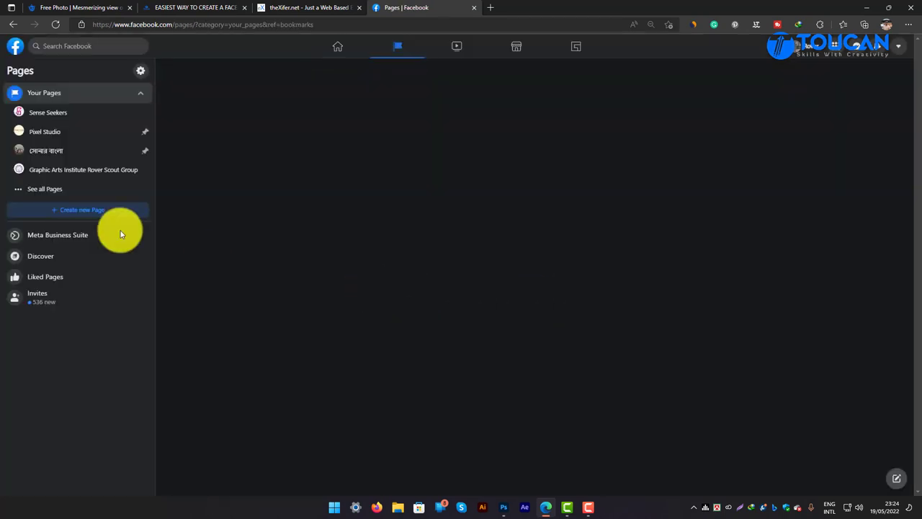
click(45, 191)
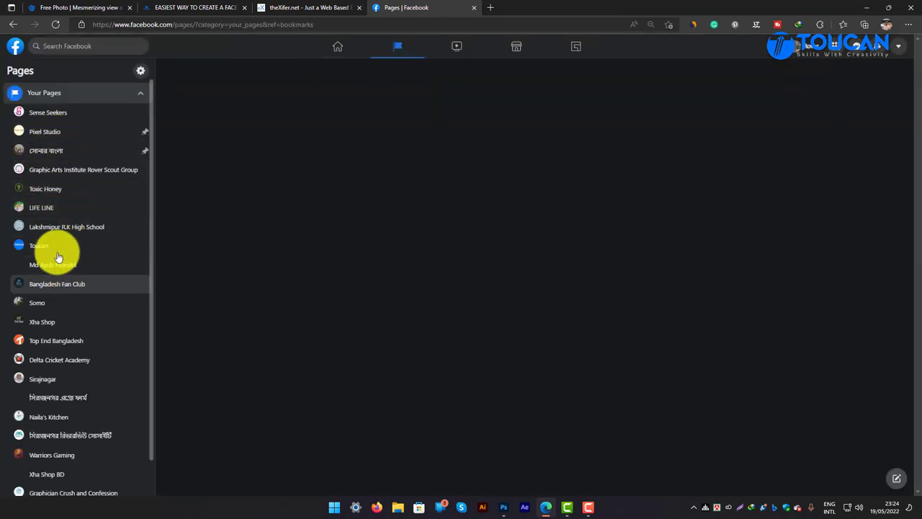
click(69, 248)
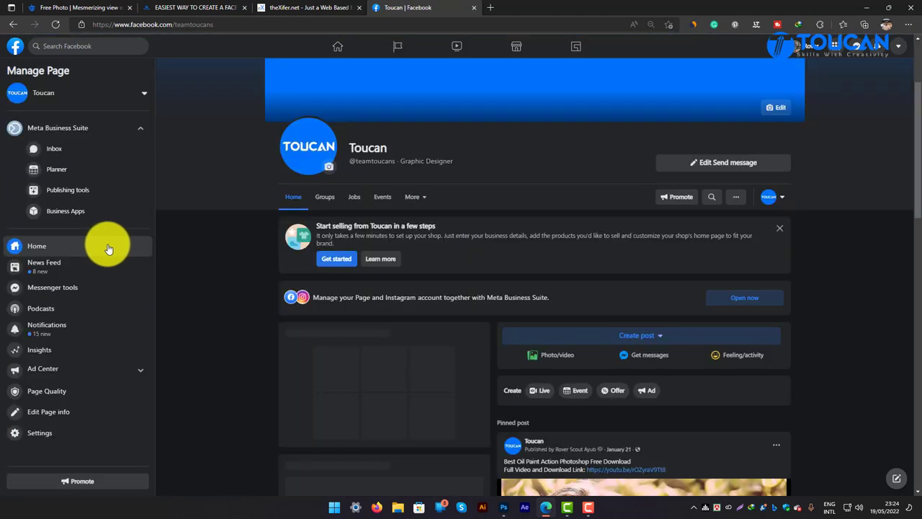
- Create a Toucan page post on Facebook and attach fb 360 (2) from Downloads
click(664, 335)
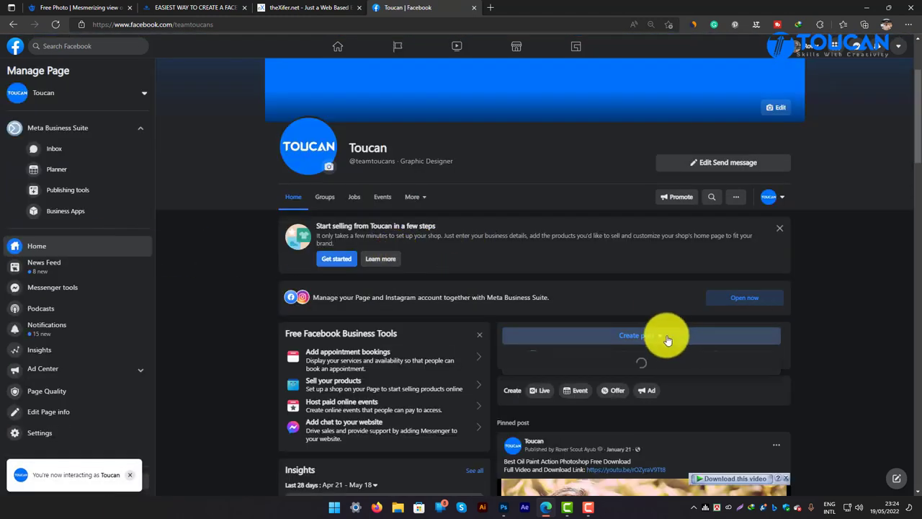
click(545, 358)
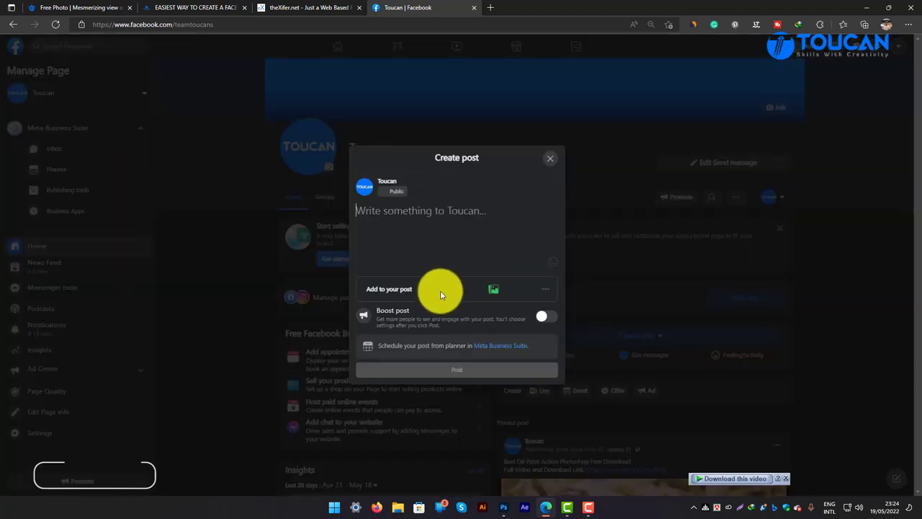
click(494, 288)
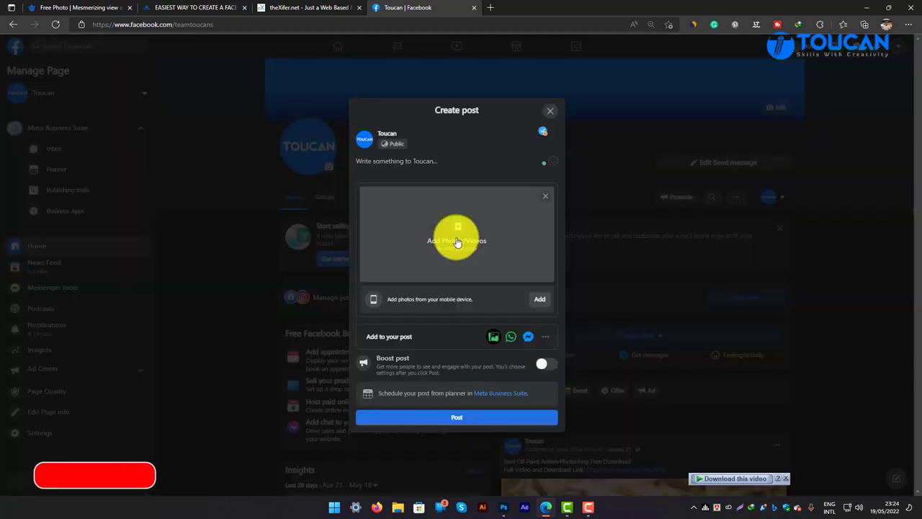
click(412, 235)
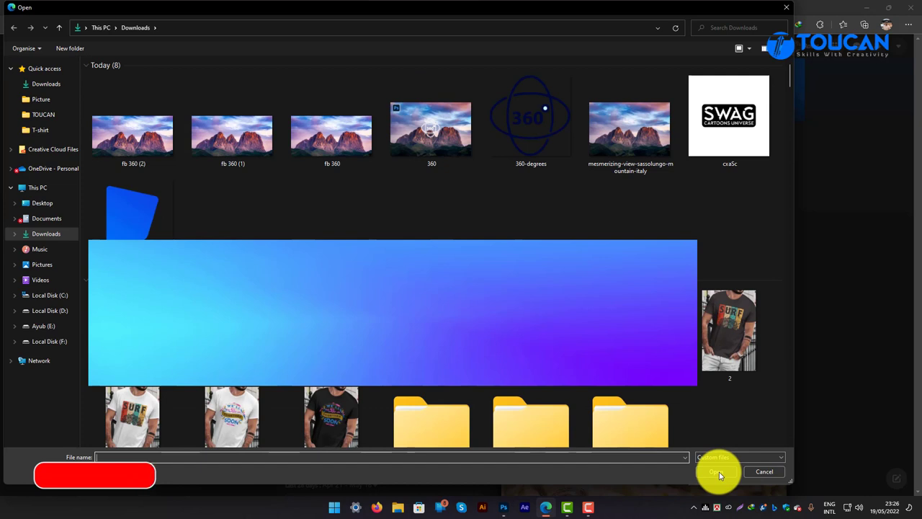
click(134, 144)
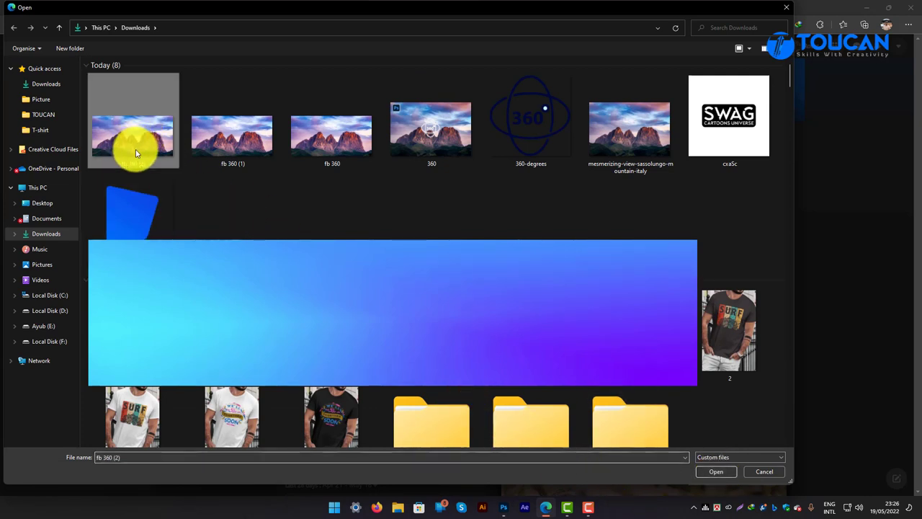
click(713, 473)
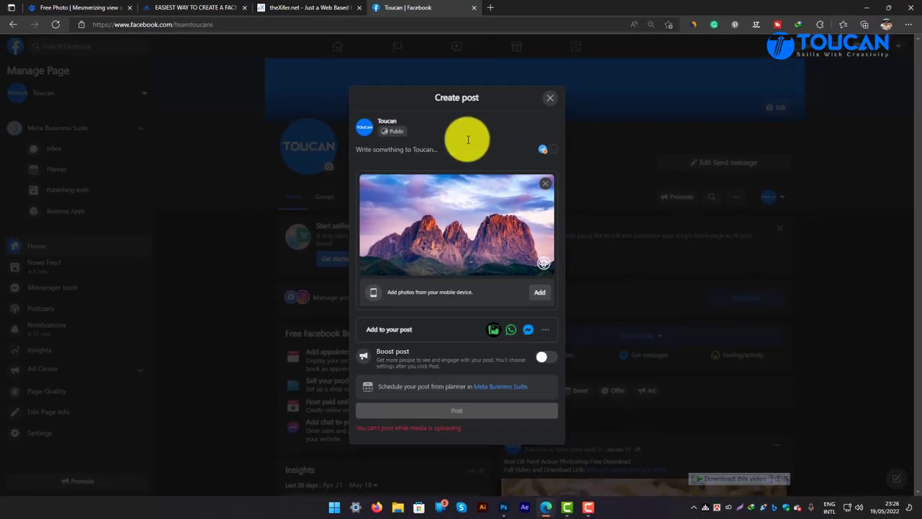
- Post the panorama captioned 'Facebook 360 post', declining to share it to Evolved Design
click(433, 151)
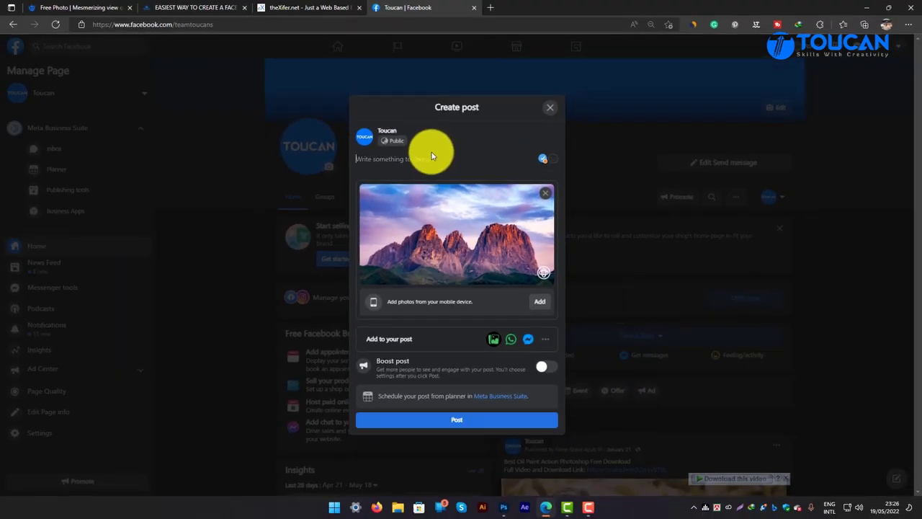
text(Faceb)
text(ook 360)
text( pos)
text(t)
click(458, 424)
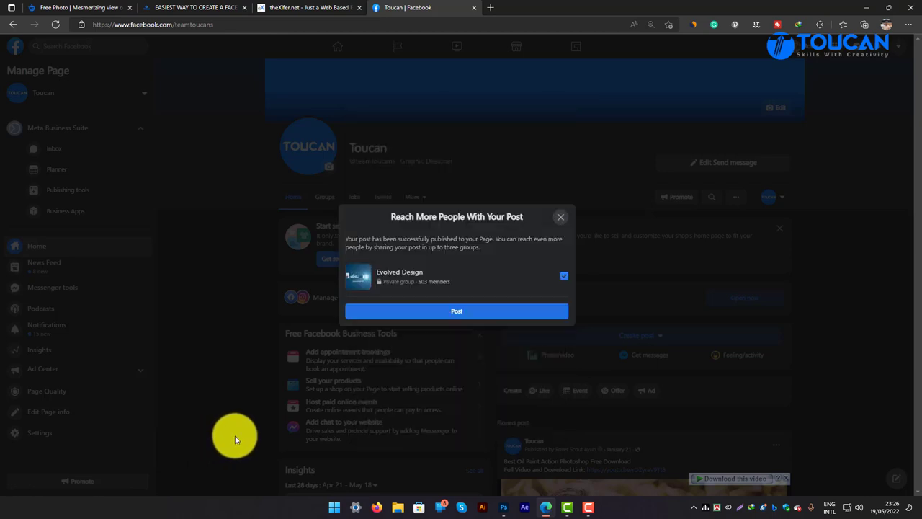
click(536, 285)
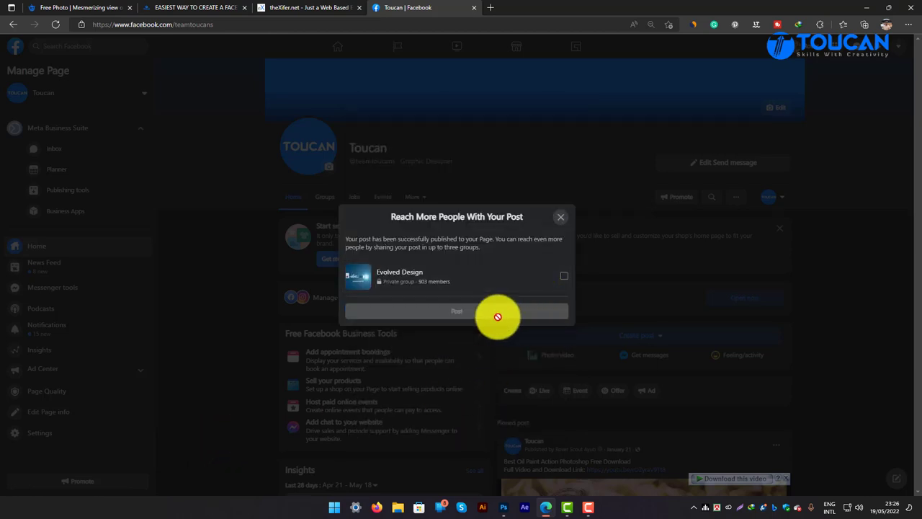
click(560, 217)
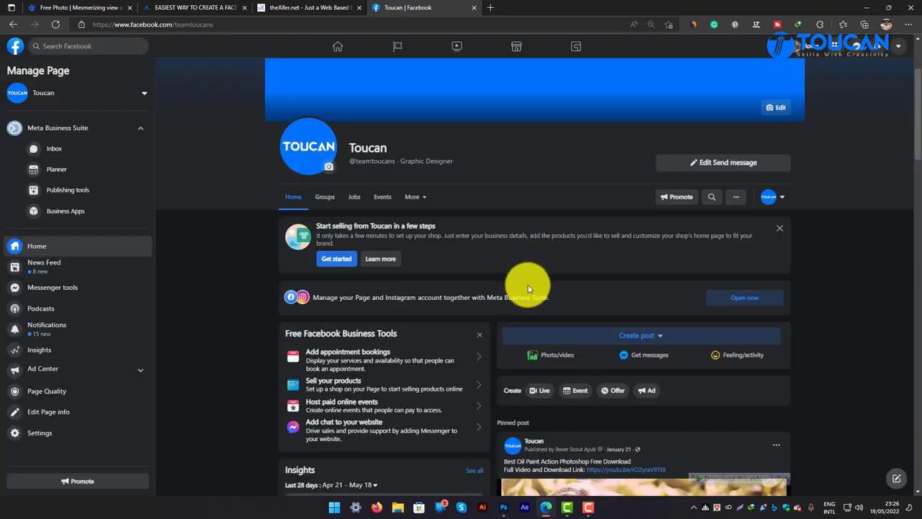
- Refresh the Toucan page and scroll to the new 360 post
right_click(223, 192)
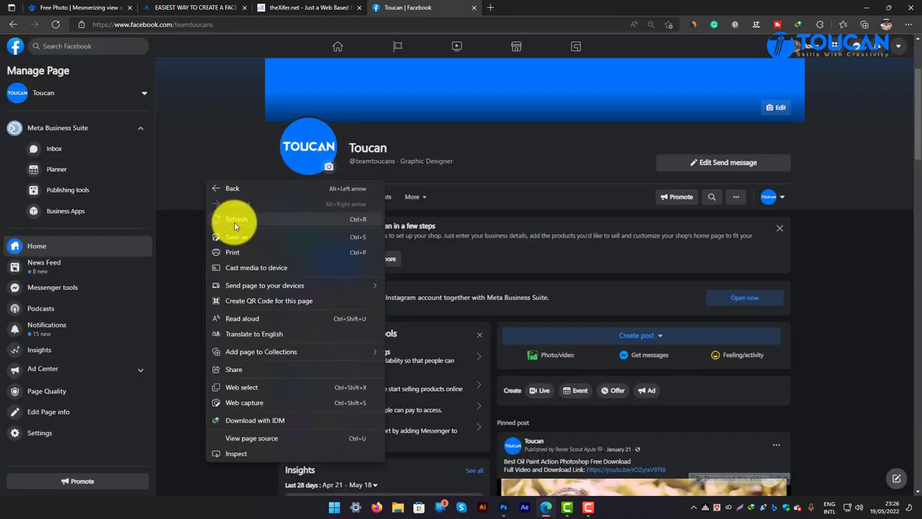
click(234, 221)
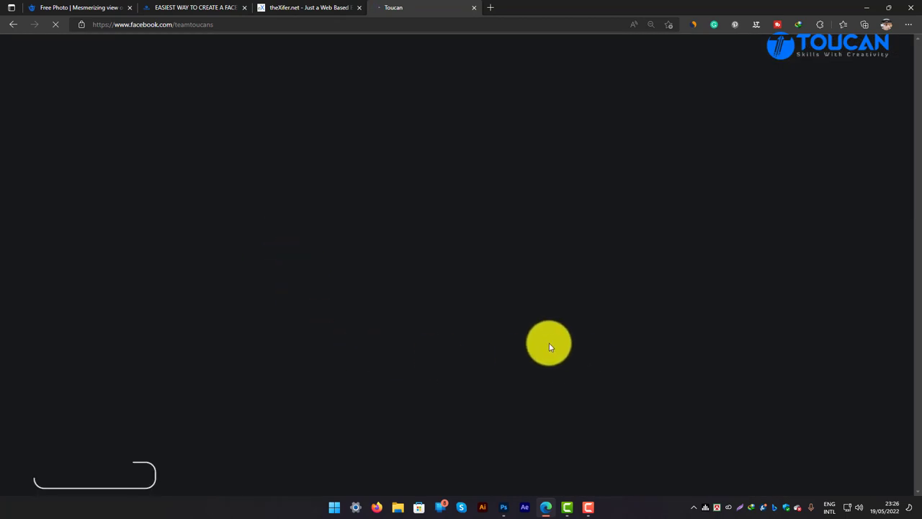
scroll(552, 352, down, 5)
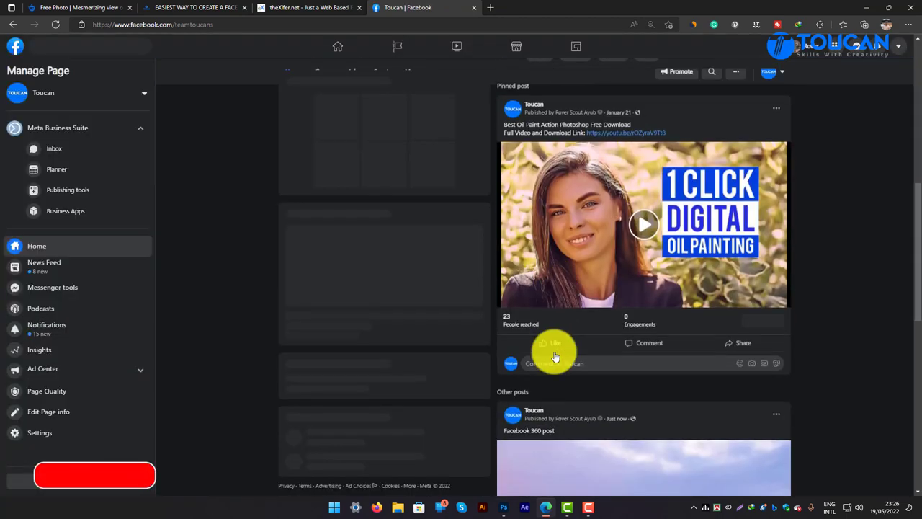
scroll(533, 354, down, 3)
scroll(524, 332, down, 2)
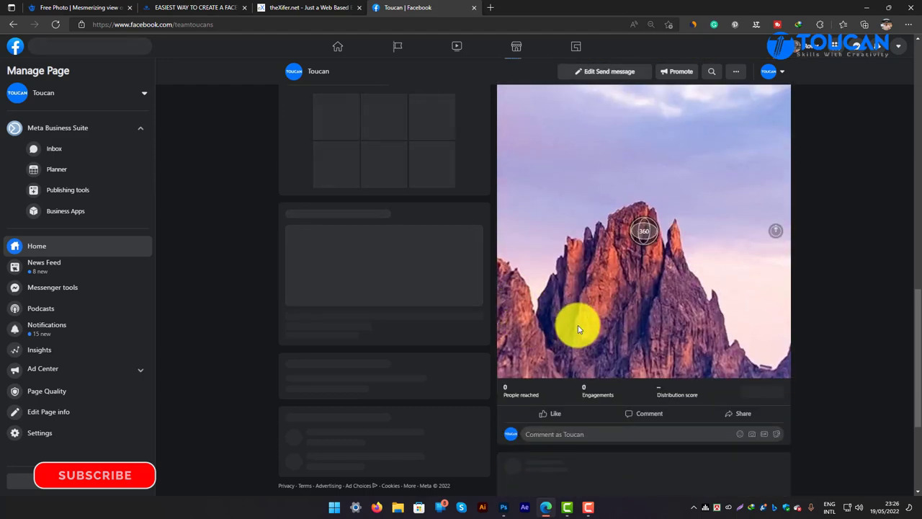
scroll(569, 317, up, 1)
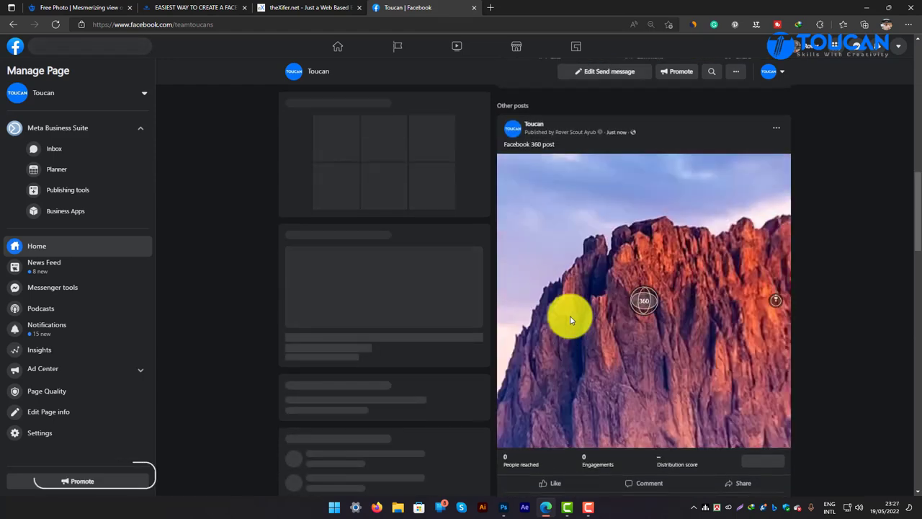
- Drag across the mountain panorama to confirm it pans as an interactive 360 photo
drag(610, 307, 487, 296)
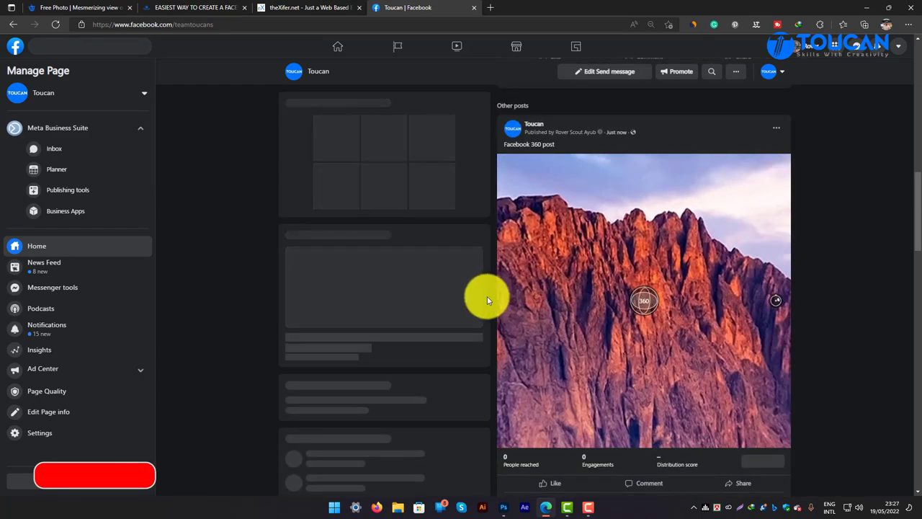
mouse_move(726, 295)
mouse_down()
mouse_move(634, 299)
mouse_move(701, 309)
mouse_move(607, 251)
mouse_move(654, 324)
mouse_move(617, 230)
mouse_up()
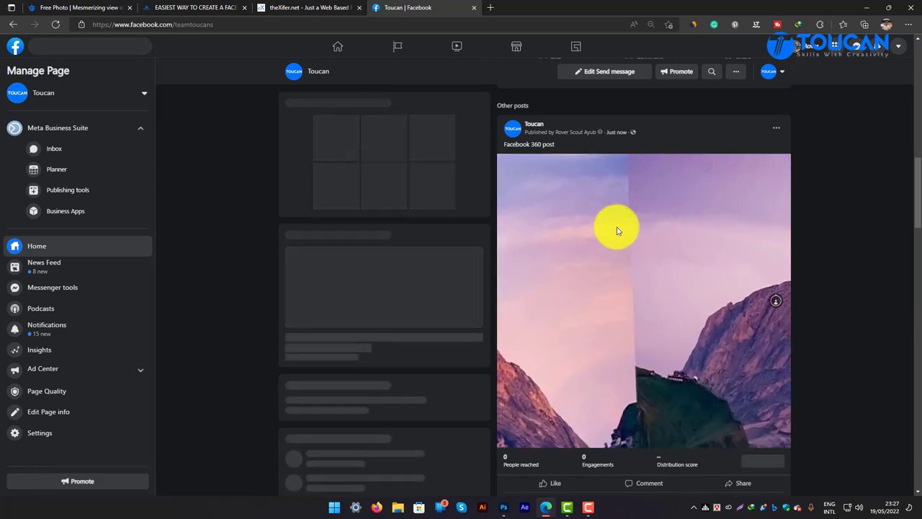
mouse_move(669, 280)
mouse_down()
mouse_move(540, 278)
mouse_move(670, 298)
mouse_move(576, 304)
mouse_move(693, 305)
mouse_up()
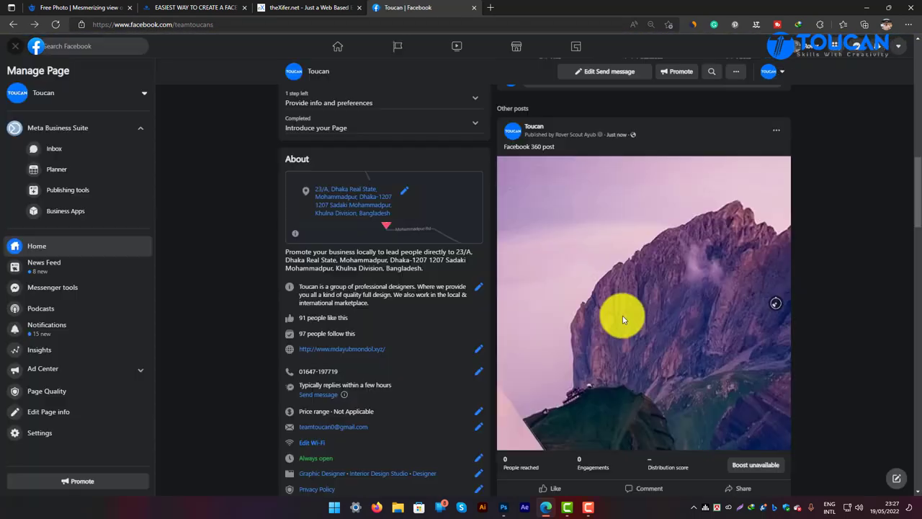
key(Escape)
mouse_move(686, 315)
mouse_down()
mouse_move(653, 319)
mouse_move(644, 405)
mouse_move(699, 319)
mouse_move(745, 352)
mouse_move(659, 352)
mouse_move(665, 340)
mouse_move(726, 342)
mouse_move(662, 329)
mouse_move(696, 428)
mouse_move(690, 325)
mouse_move(712, 388)
mouse_move(663, 318)
mouse_move(733, 384)
mouse_move(634, 288)
mouse_move(814, 387)
mouse_move(663, 358)
mouse_move(679, 339)
mouse_move(677, 324)
mouse_move(664, 350)
mouse_move(658, 319)
mouse_move(646, 370)
mouse_move(662, 283)
mouse_move(650, 354)
mouse_move(643, 283)
mouse_move(658, 314)
mouse_move(637, 311)
mouse_move(600, 373)
mouse_move(672, 269)
mouse_move(699, 372)
mouse_move(591, 432)
mouse_move(658, 346)
mouse_move(695, 347)
mouse_move(710, 222)
mouse_move(689, 293)
mouse_move(745, 268)
mouse_move(726, 308)
mouse_move(658, 376)
mouse_move(699, 376)
mouse_move(756, 288)
mouse_move(525, 268)
mouse_move(572, 364)
mouse_move(674, 324)
mouse_move(667, 397)
mouse_move(696, 336)
mouse_move(541, 306)
mouse_move(695, 315)
mouse_move(549, 310)
mouse_move(690, 331)
mouse_move(618, 325)
mouse_move(704, 319)
mouse_move(592, 242)
mouse_move(655, 306)
mouse_move(593, 325)
mouse_up()
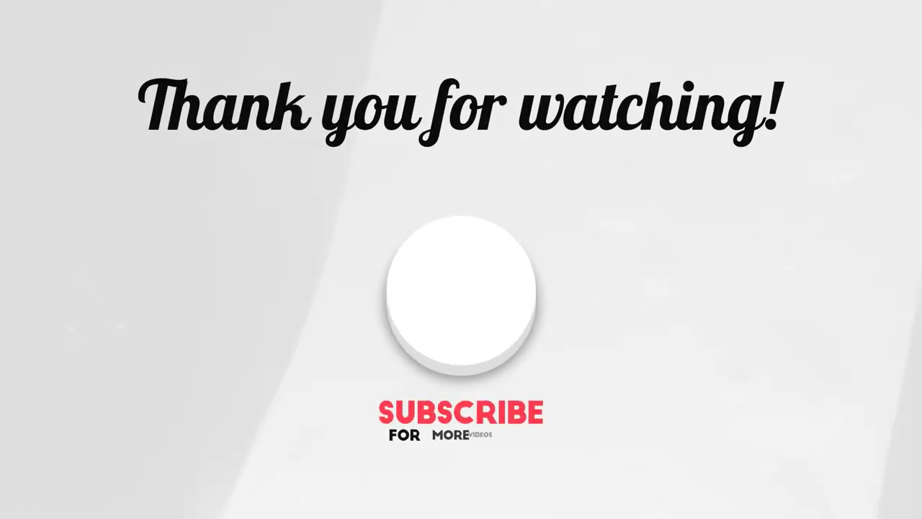